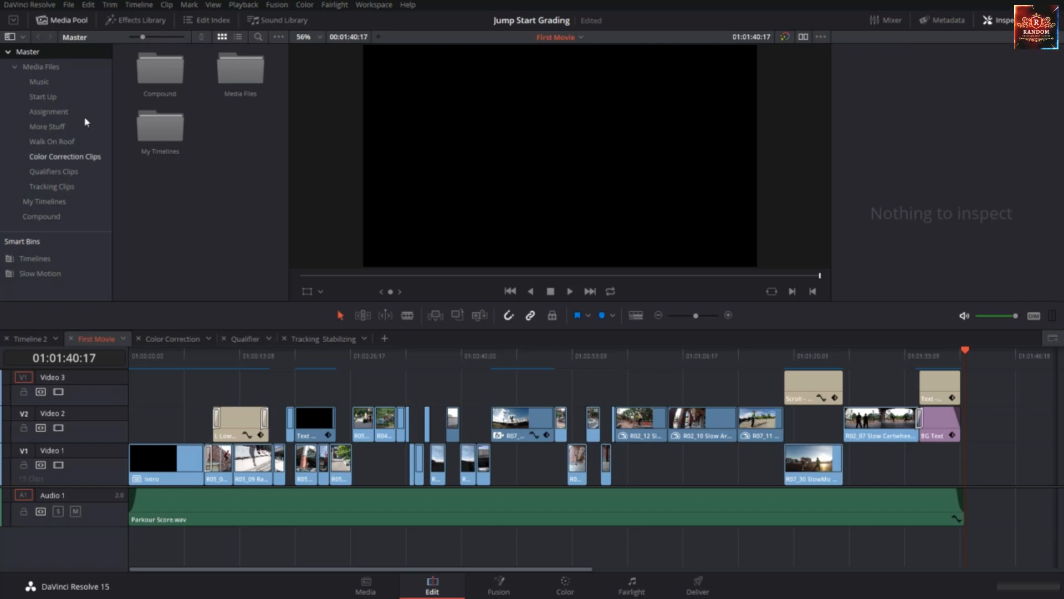
Look through the media bins from Music to Walk On Roof, plus Color Correction Clips, to see their footage
left_click(65, 83)
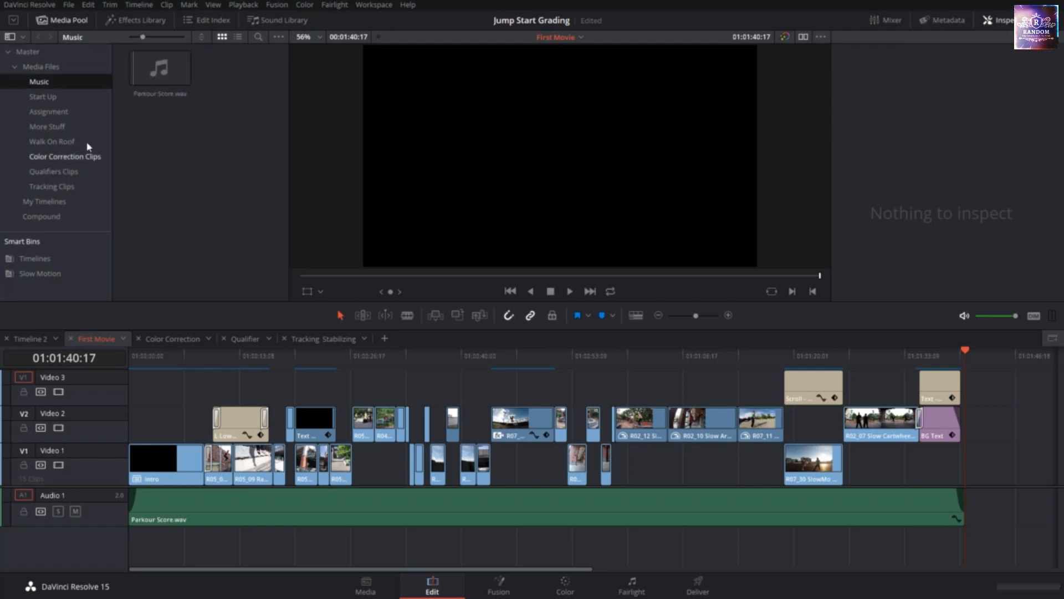
left_click(83, 142, "shift")
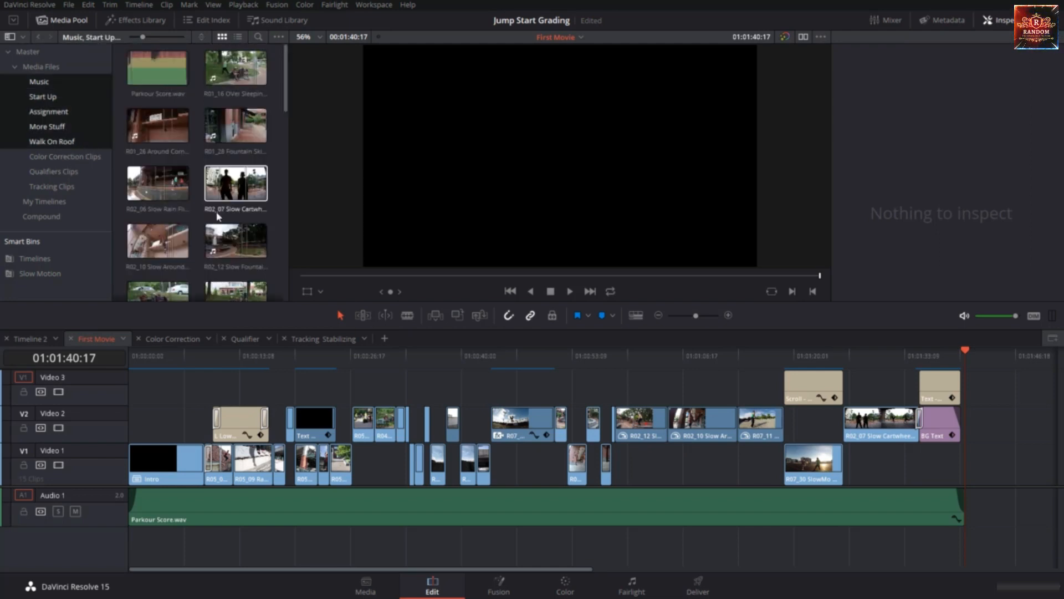
scroll(147, 179, "down", 4)
double_click(25, 145)
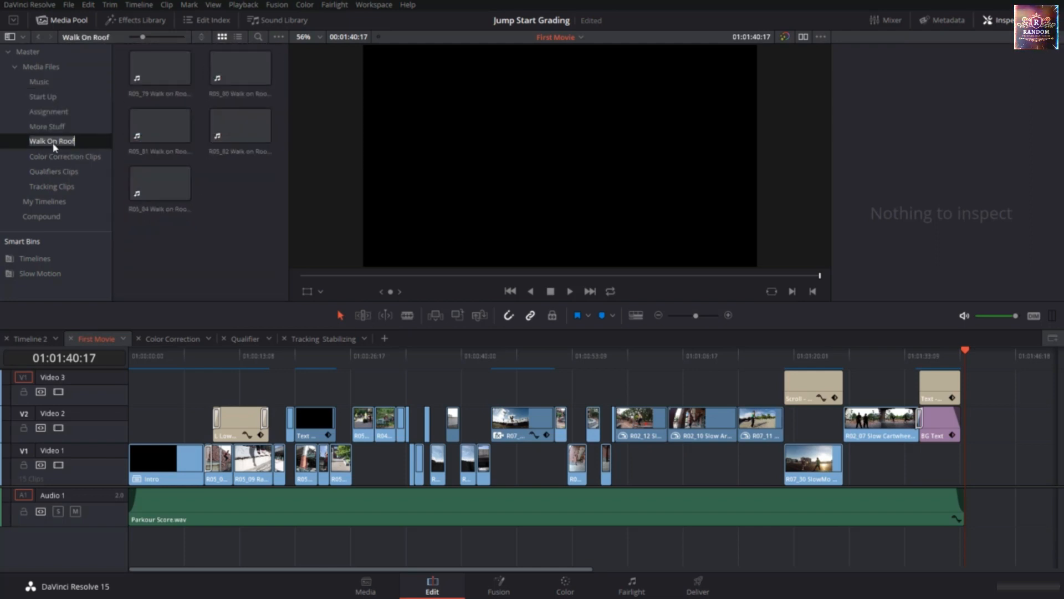
left_click(34, 157)
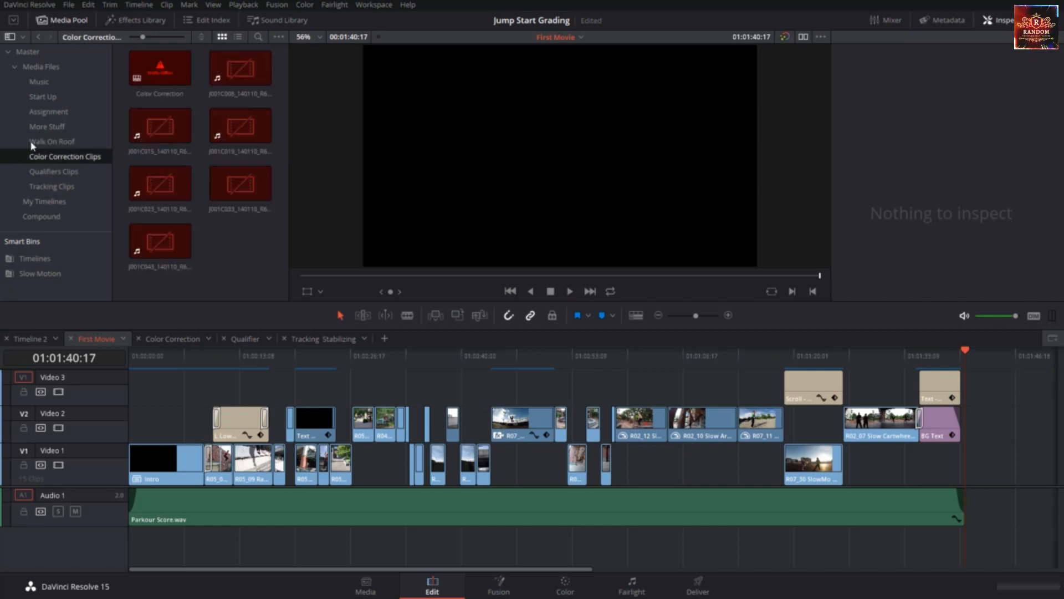
left_click(33, 142)
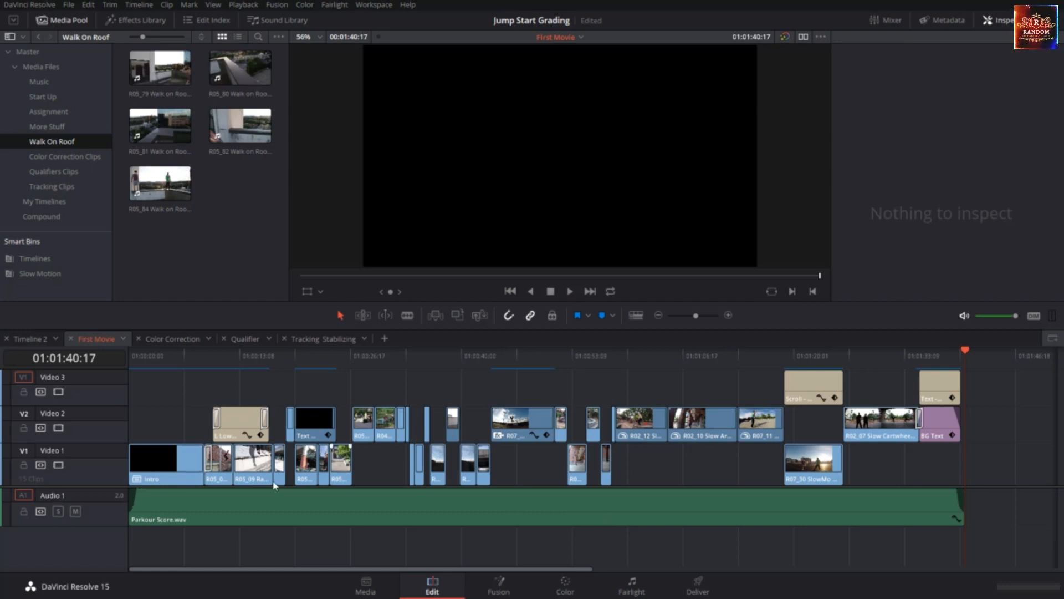
Review the First Movie timeline at its intro, titles, end card and several stretches of action footage
left_click(162, 358)
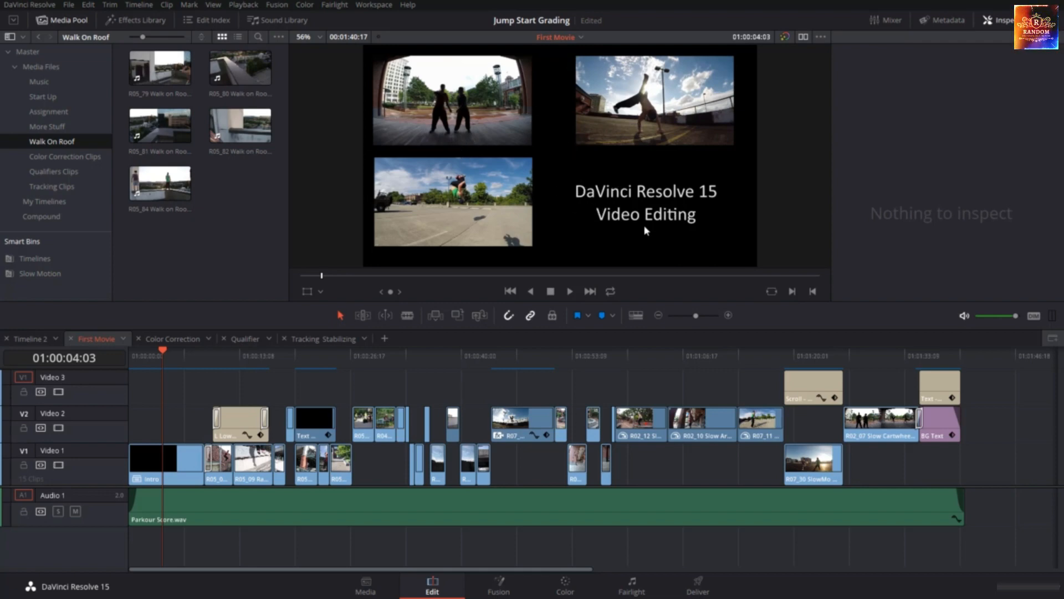
left_click(233, 356)
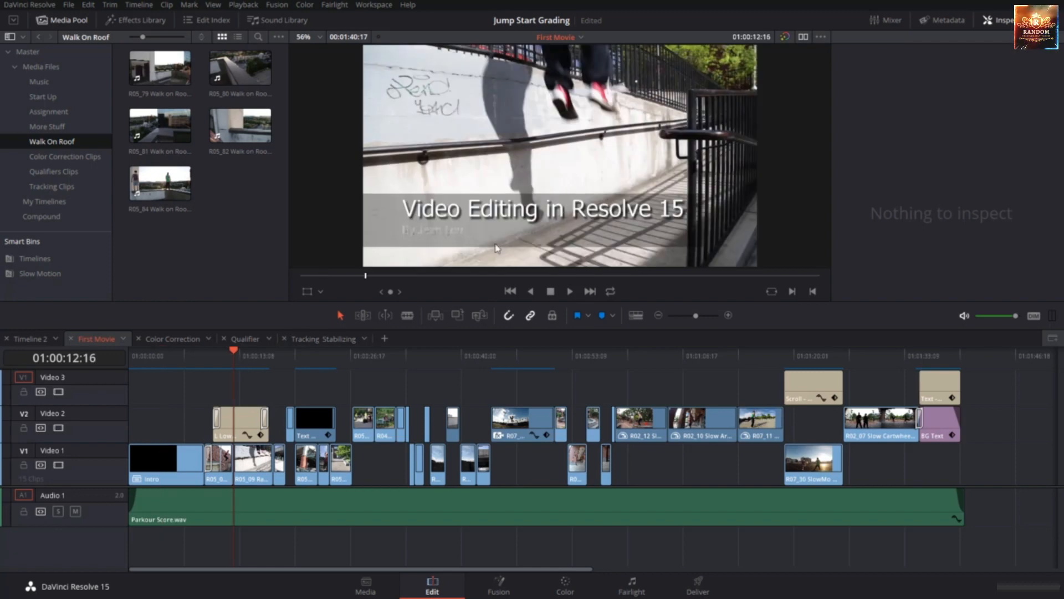
left_click(814, 358)
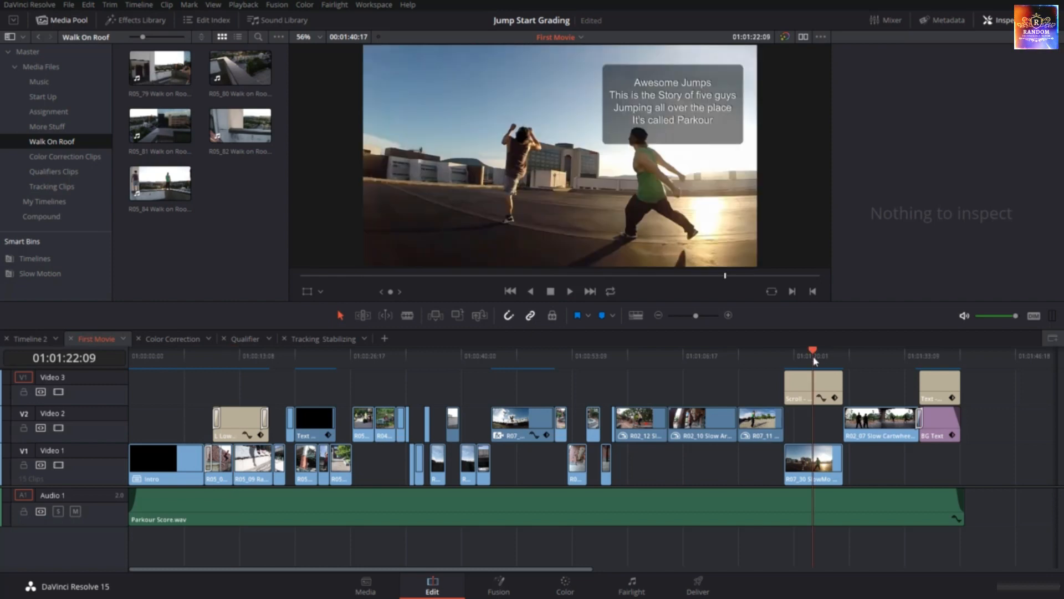
left_click(942, 362)
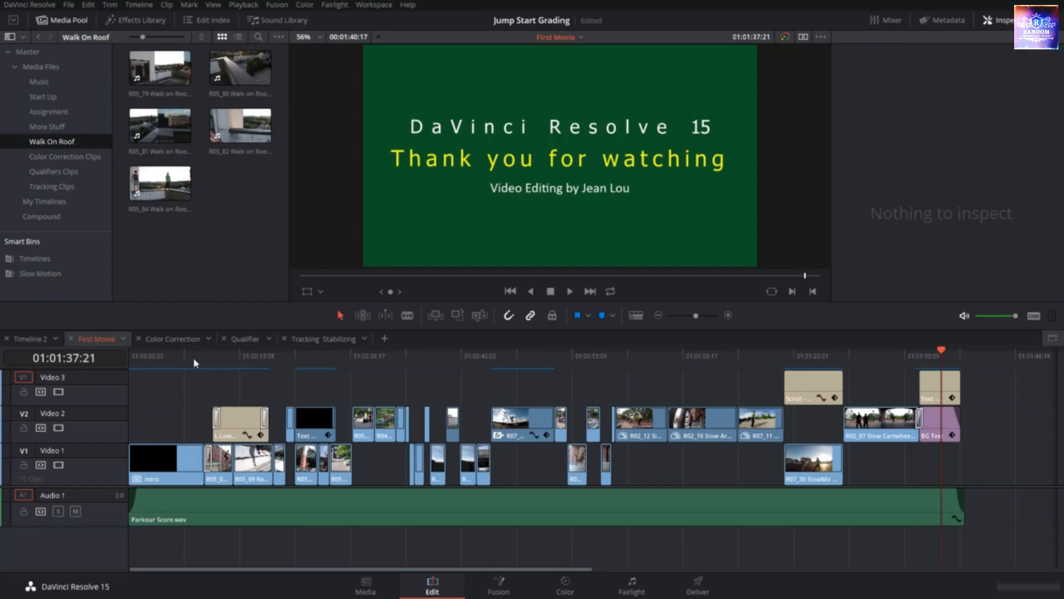
left_click_drag(129, 357, 397, 421)
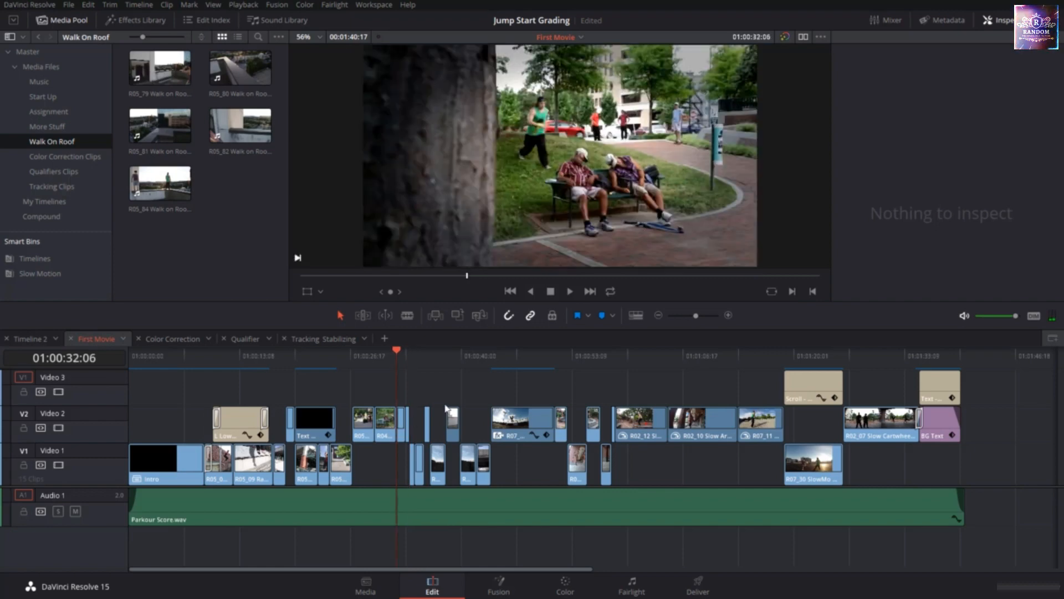
left_click_drag(399, 350, 642, 386)
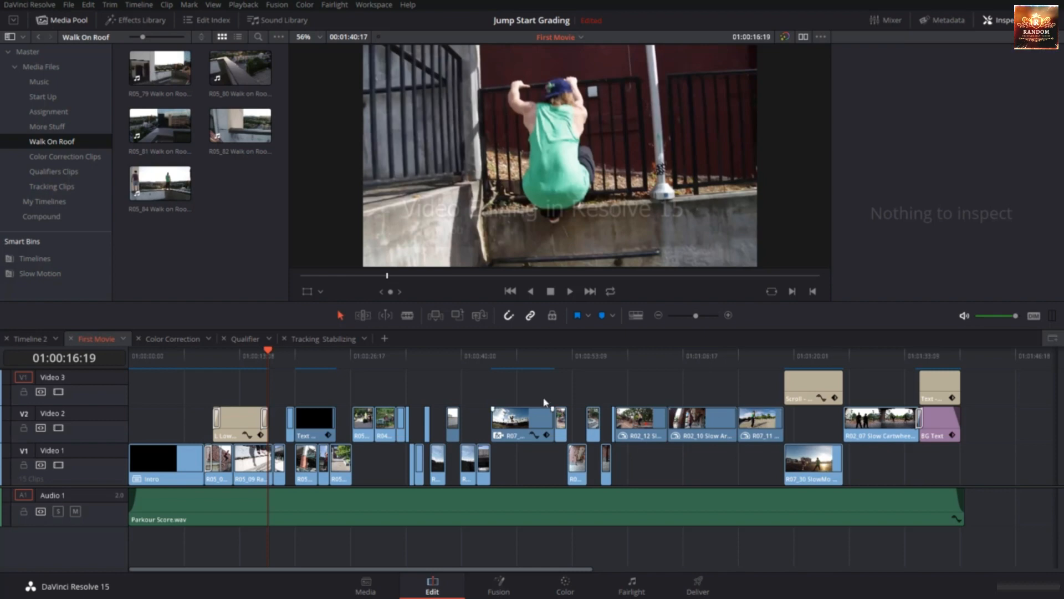
left_click_drag(536, 359, 652, 390)
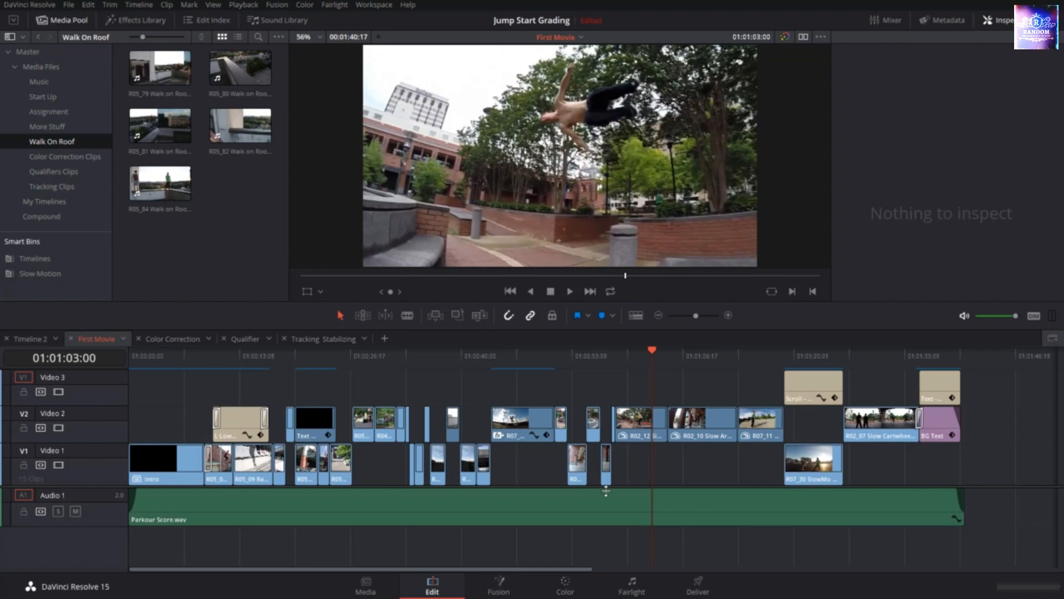
Open clip 02 of First Movie on the Color page and add a serial node after node 01
left_click(567, 585)
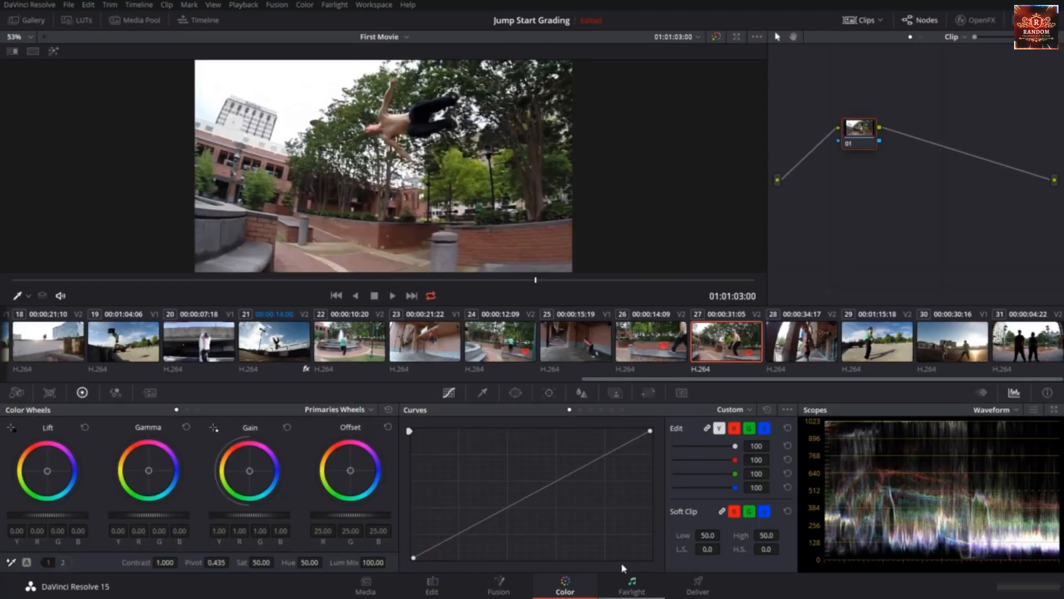
scroll(232, 353, "up", 2)
scroll(232, 354, "up", 4)
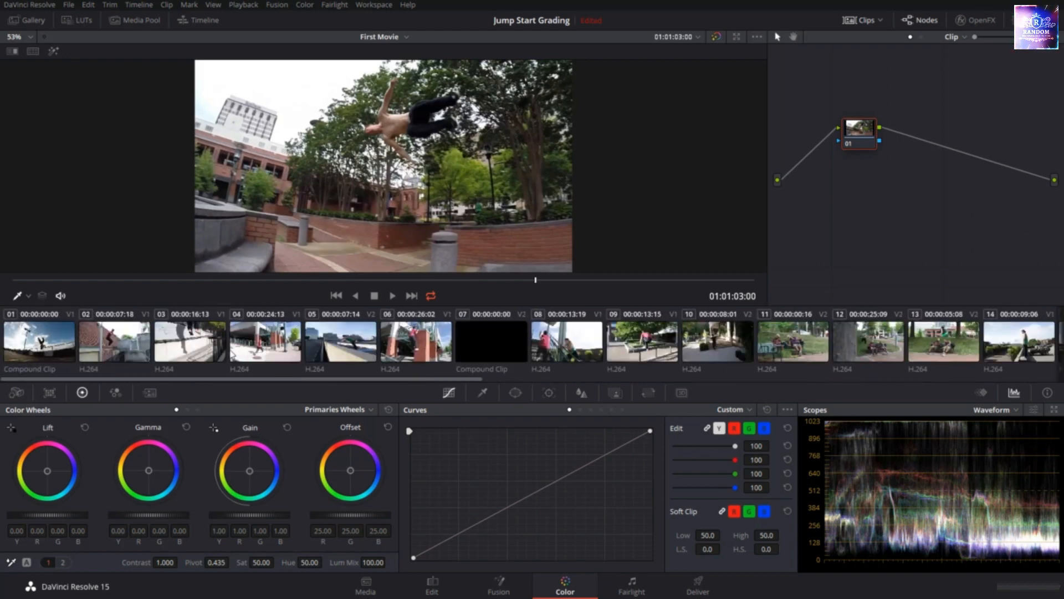
left_click(131, 343)
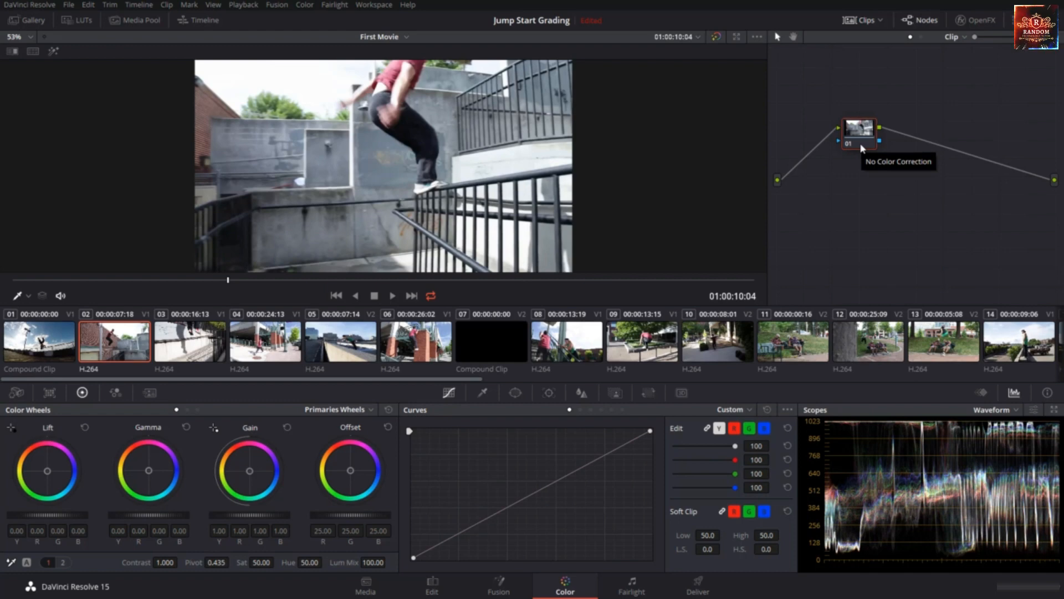
key("alt+s")
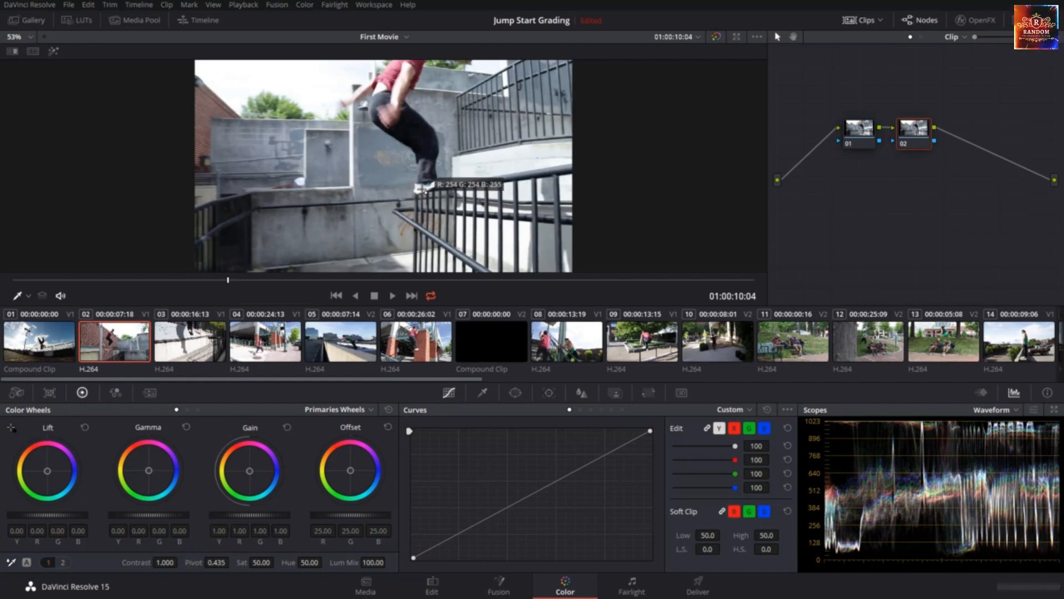
On node 02, sample the white point on the shoe, the black point on the dark rail and the white balance on the grey wall
left_click(423, 190)
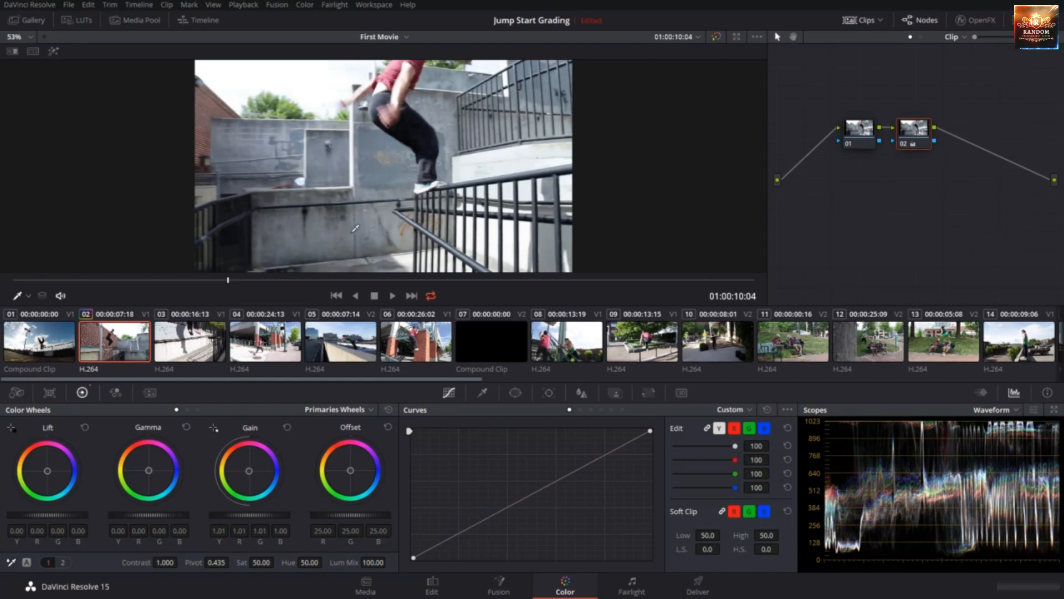
left_click(13, 428)
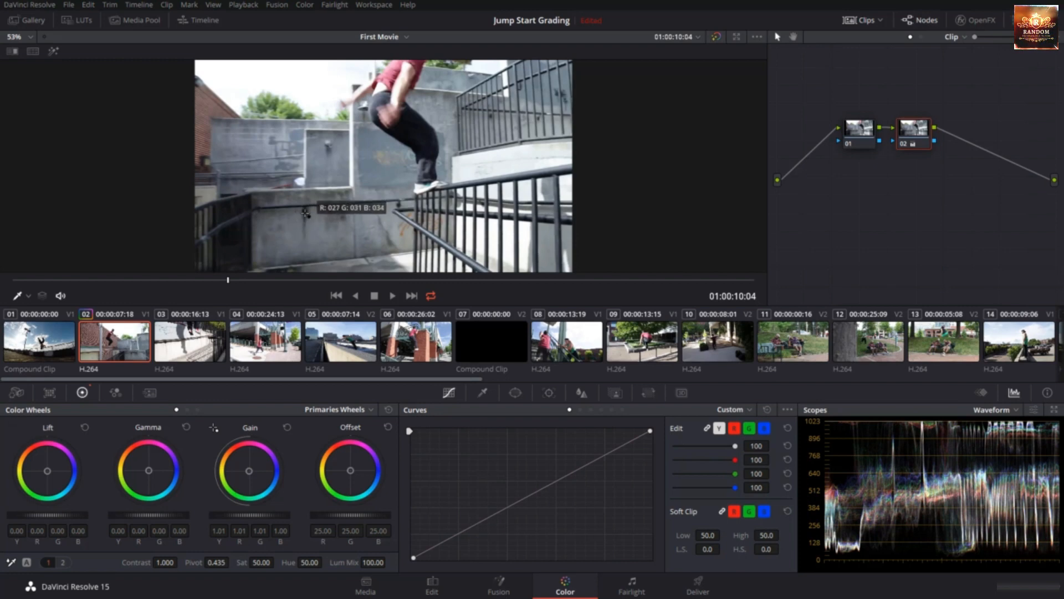
left_click(305, 212)
left_click(12, 562)
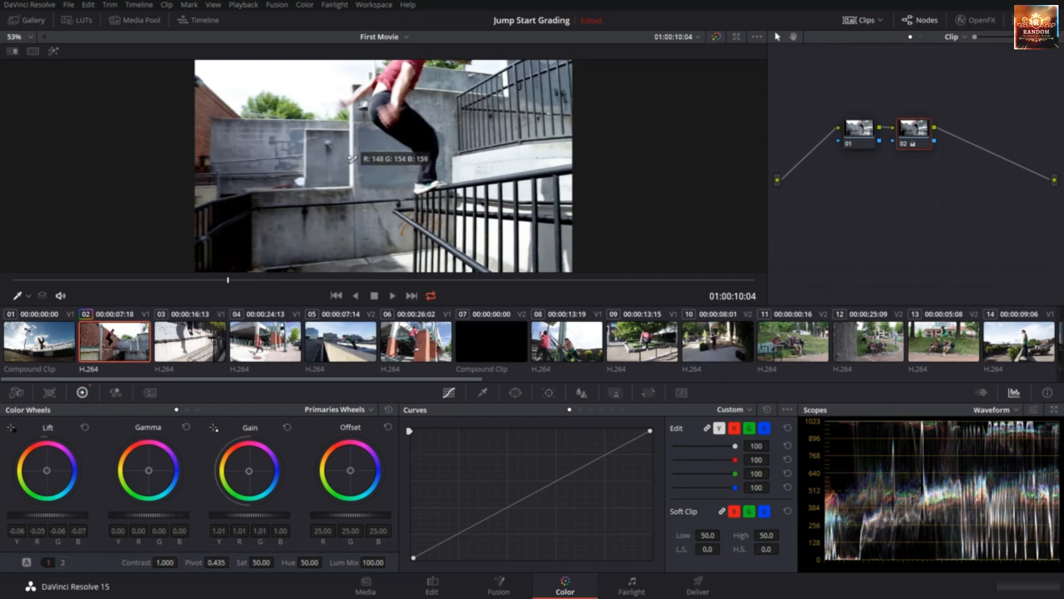
left_click(352, 158)
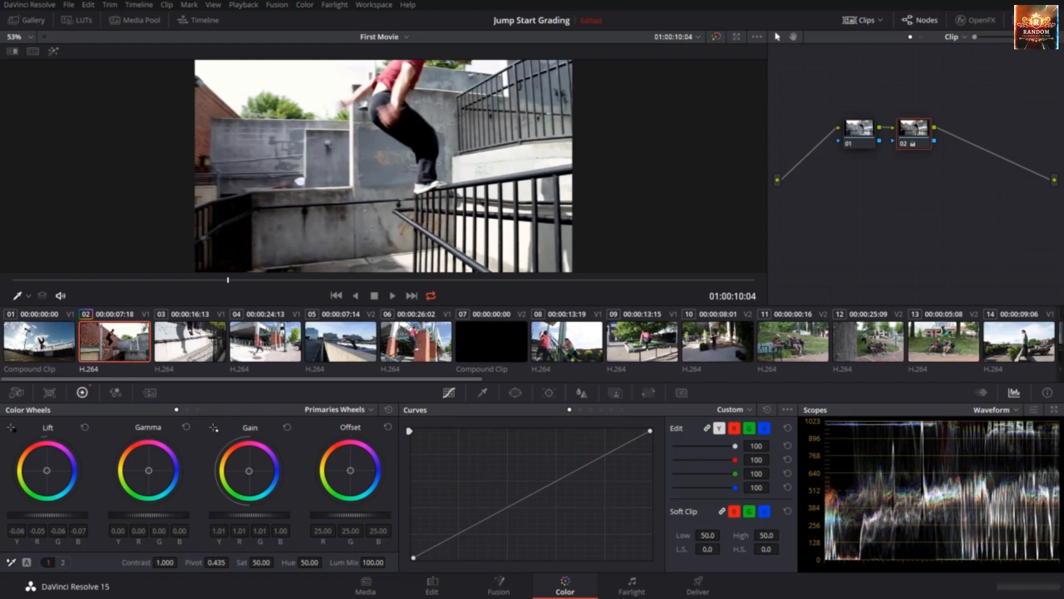
Raise the master gamma of node 02 to 0.05 and play back clip 02 to check the grade
left_click_drag(148, 515, 163, 515)
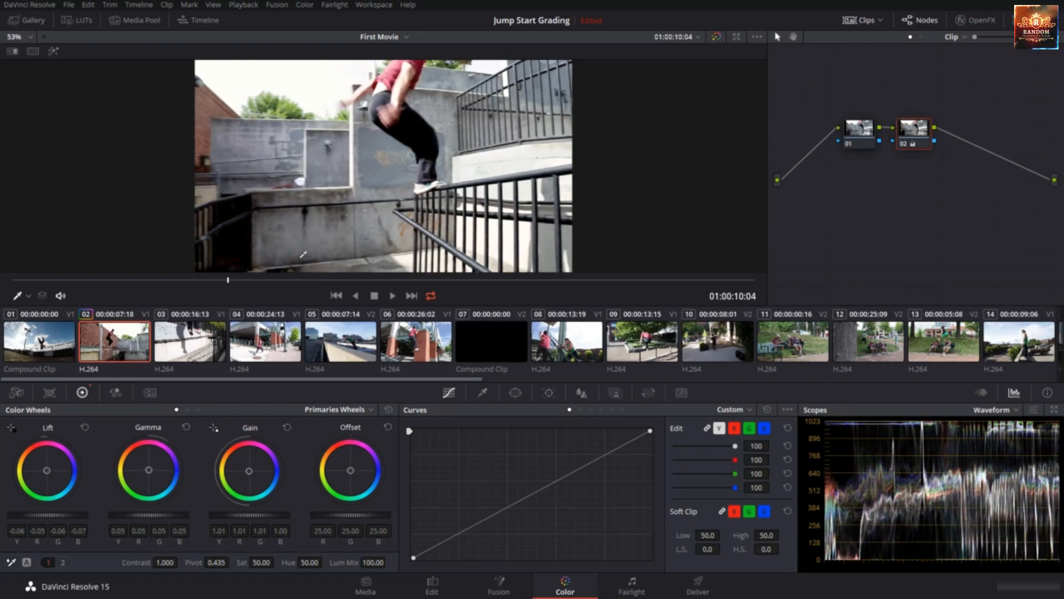
left_click(392, 296)
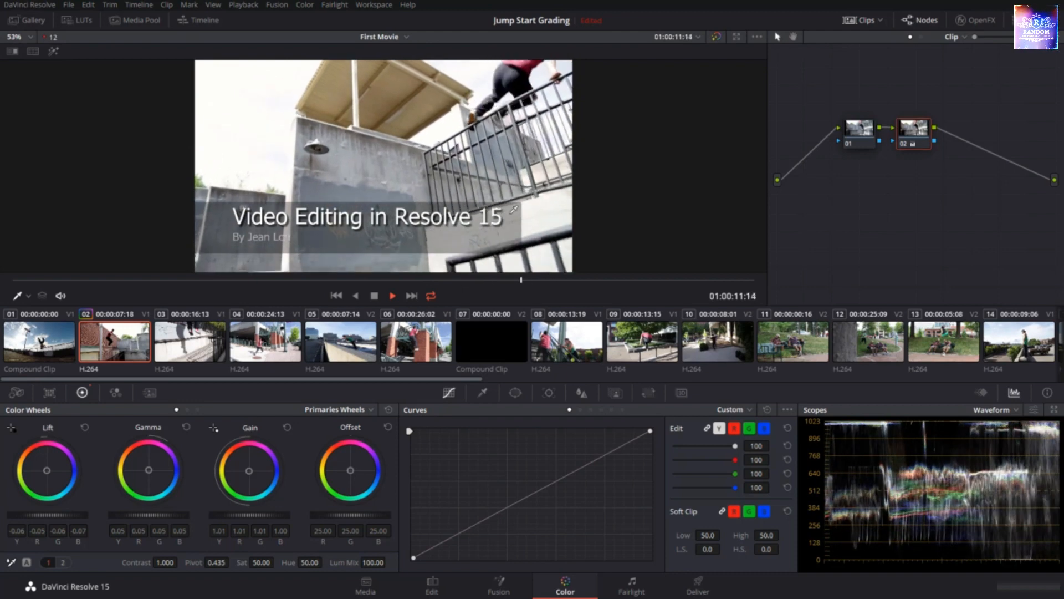
key("space")
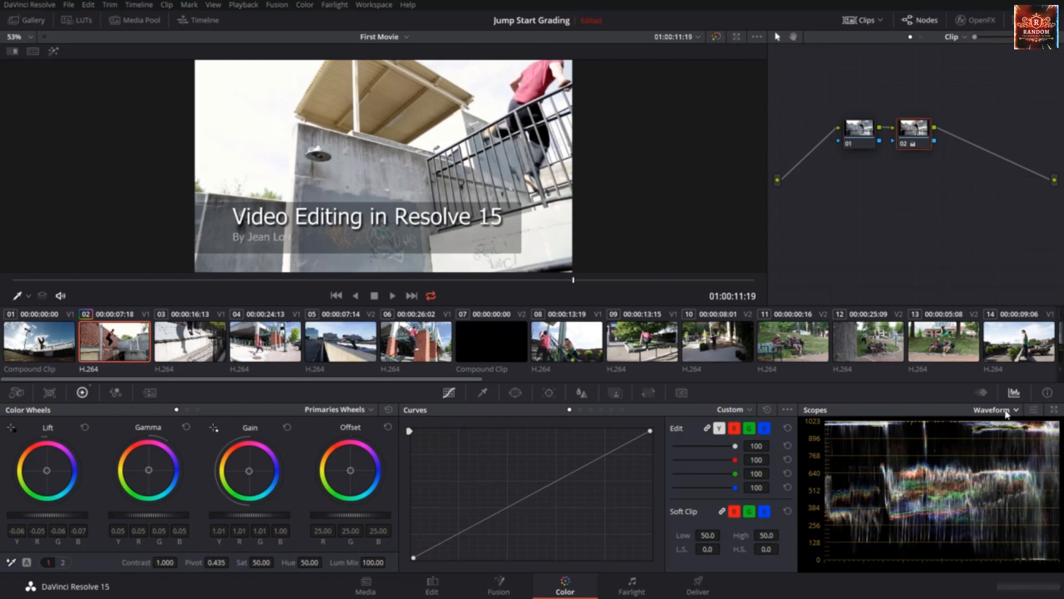
Switch the scope to Parade and the primary color controls to Primaries Bars
left_click(1004, 416)
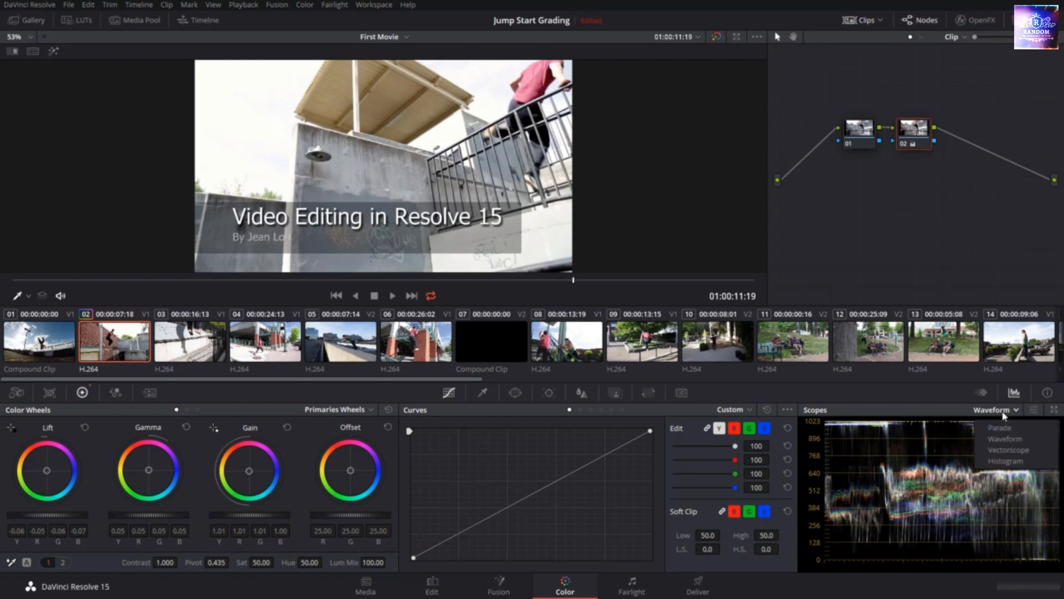
left_click(1002, 436)
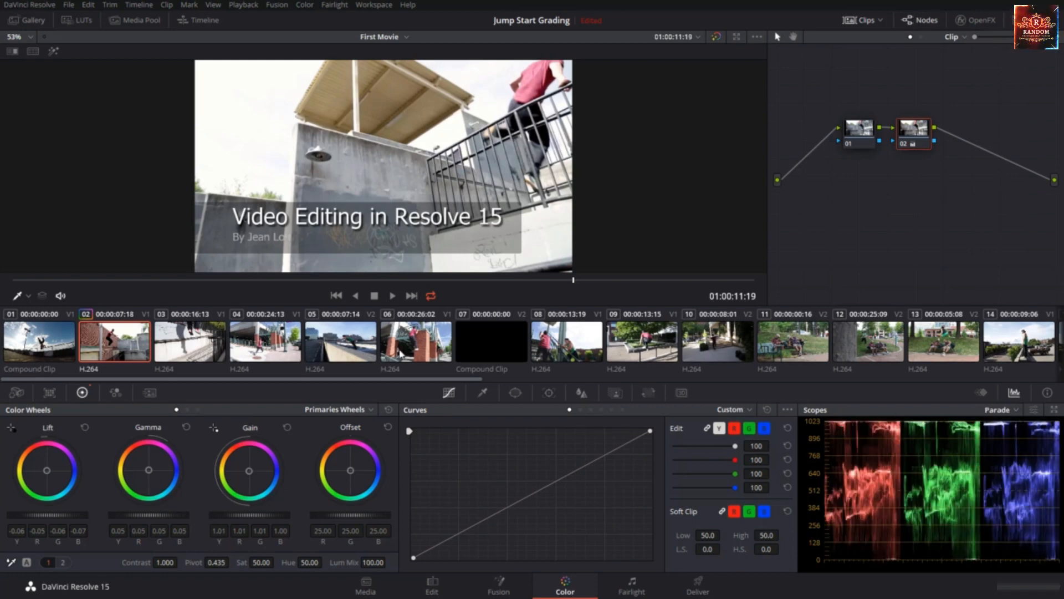
left_click(353, 410)
left_click(343, 437)
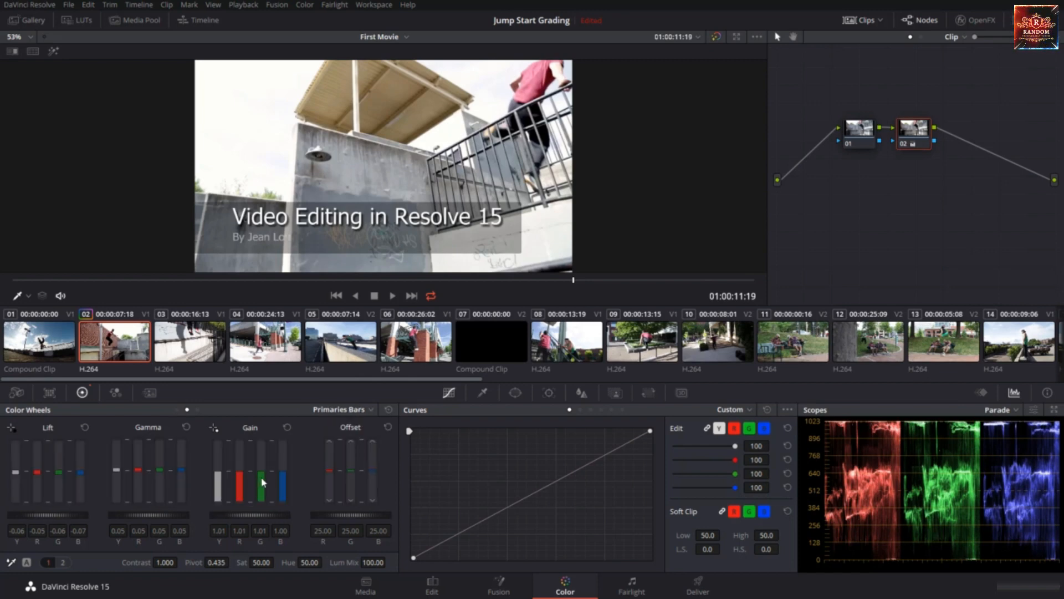
Try a green gain of 1.17 on node 02 and reset the Gain controls
left_click_drag(260, 476, 261, 466)
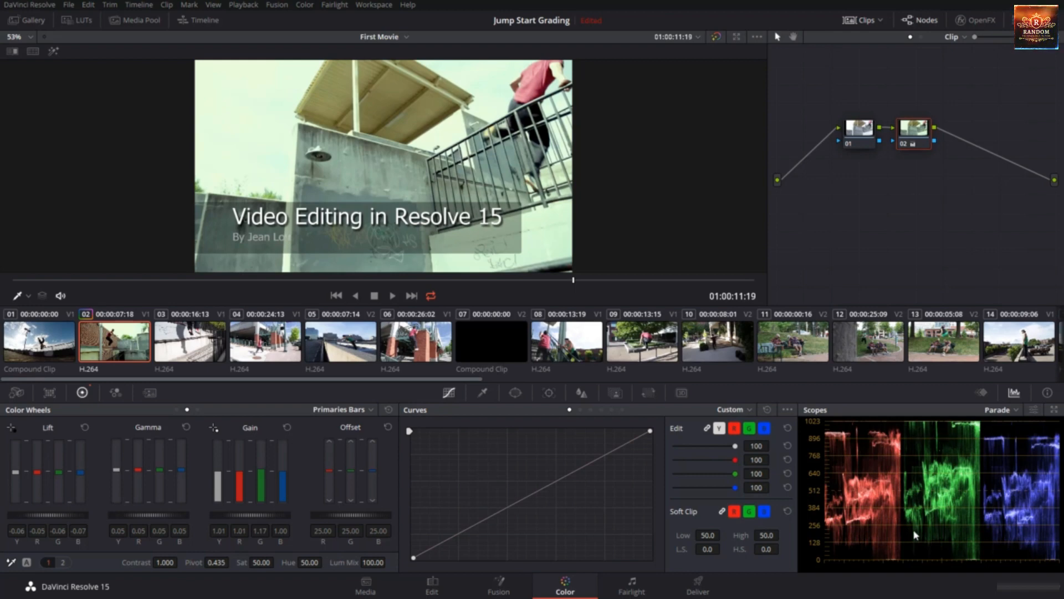
left_click(287, 428)
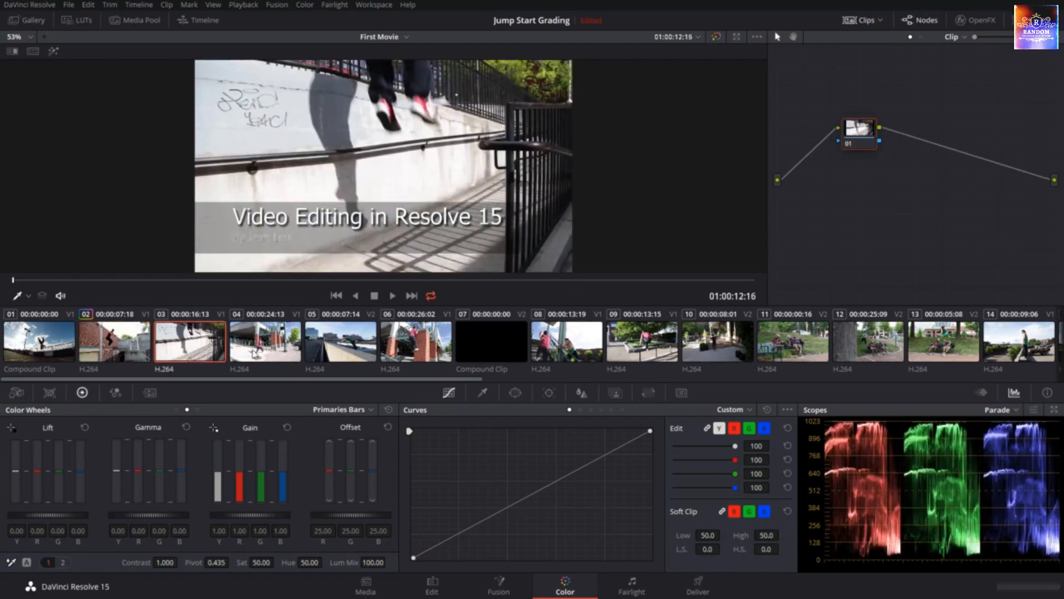
Compare graded clip 02 with ungraded clip 03 by alternating between them
left_click(126, 342)
left_click(183, 341)
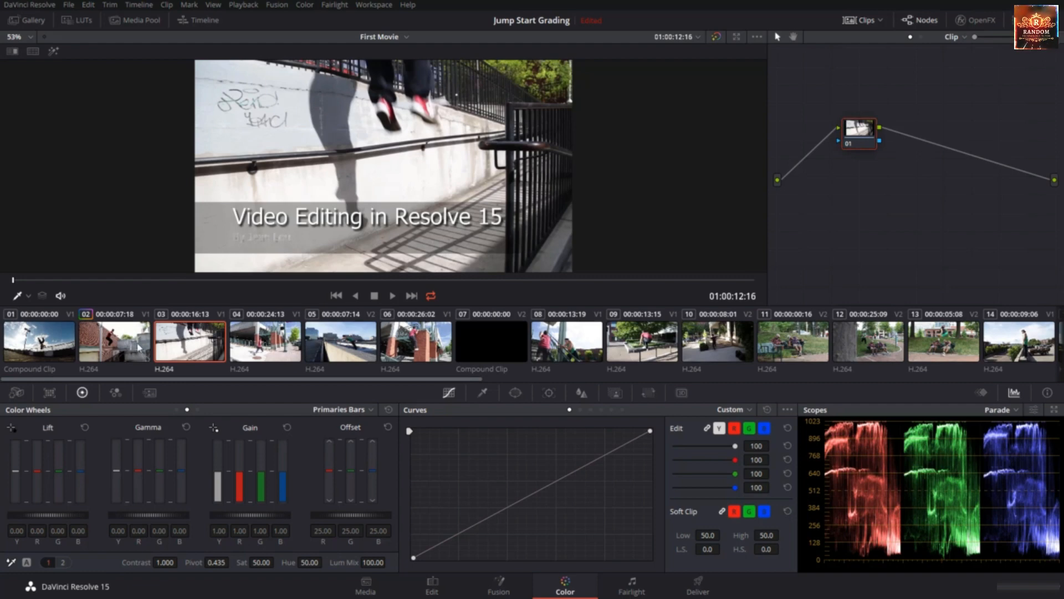
left_click(131, 351)
left_click(179, 348)
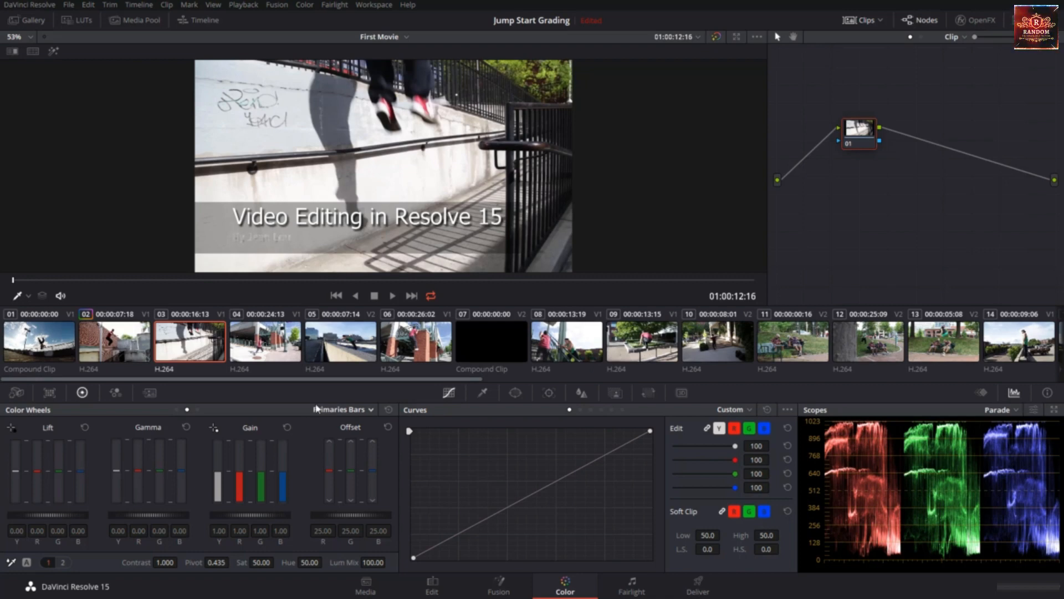
Set the primary color controls back to Primaries Wheels and the scope back to Waveform
left_click(359, 410)
left_click(358, 426)
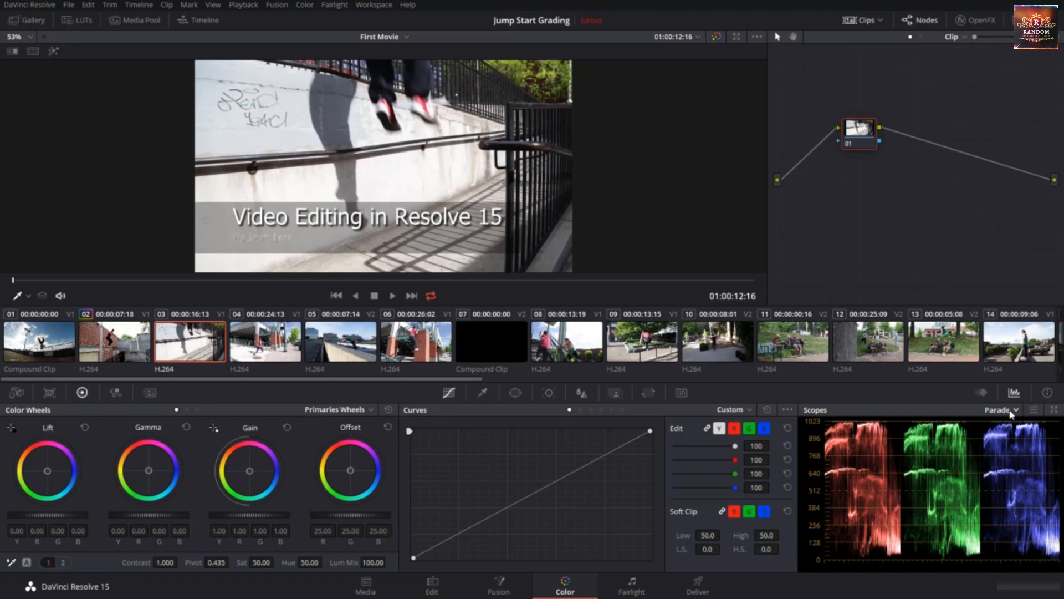
left_click(1014, 410)
left_click(1016, 441)
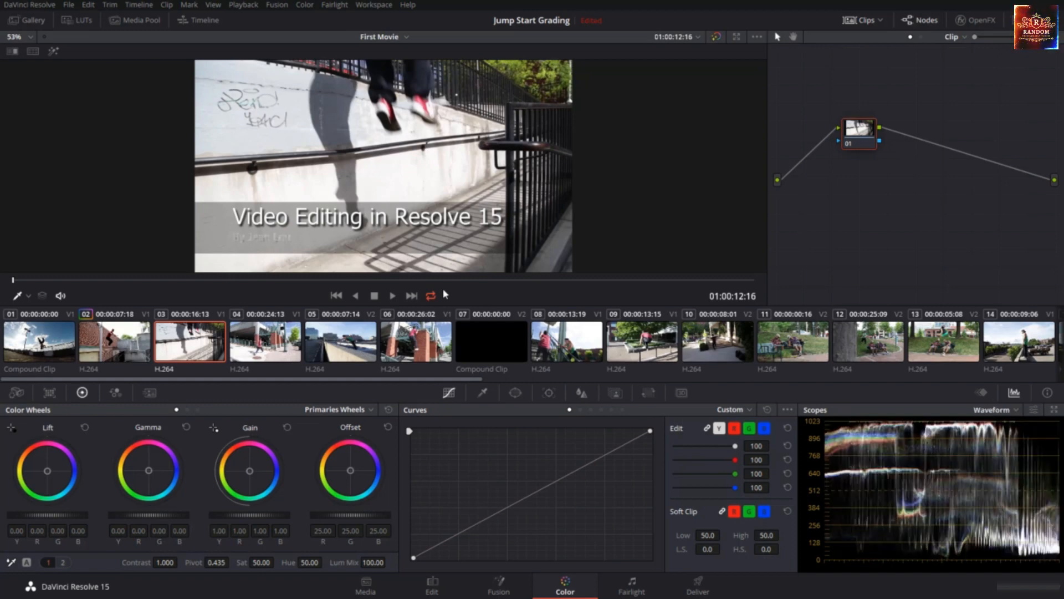
Examine further clips of First Movie, including clips 05 and 08, and the rest of the clip strip
left_click(294, 351)
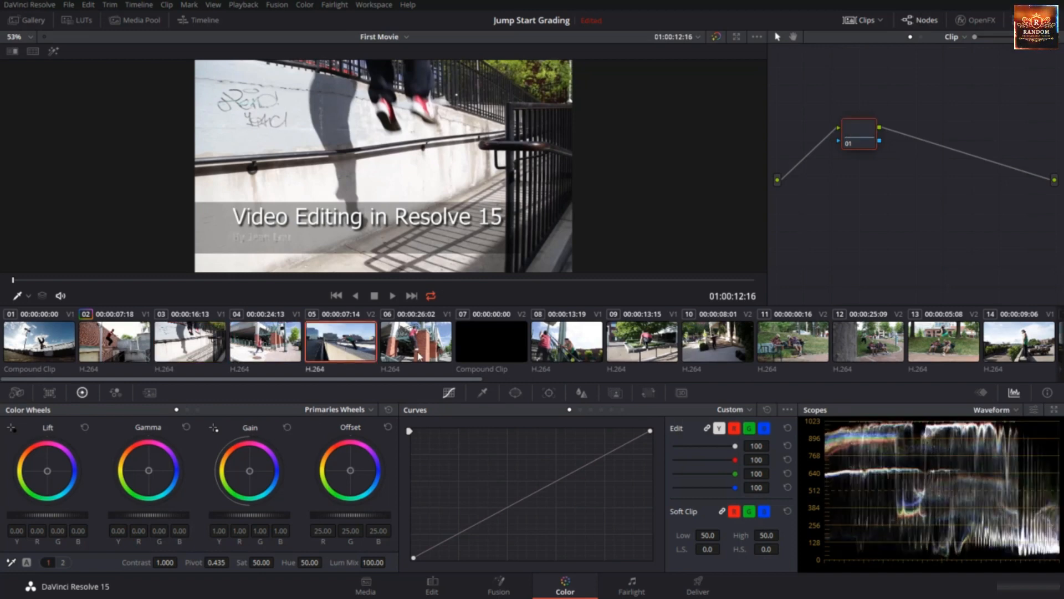
left_click(576, 357)
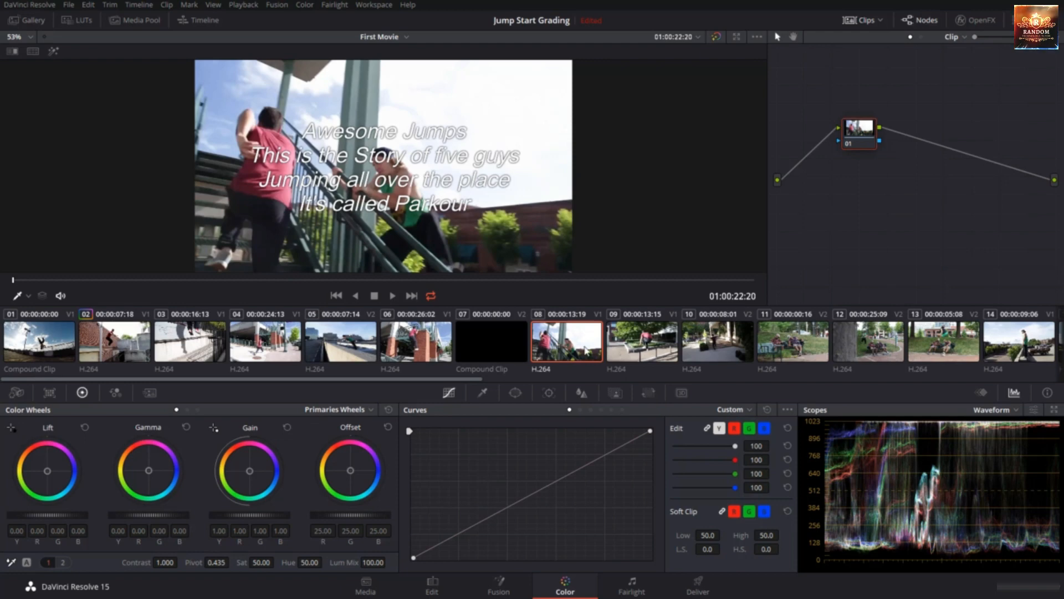
scroll(765, 349, "down", 4)
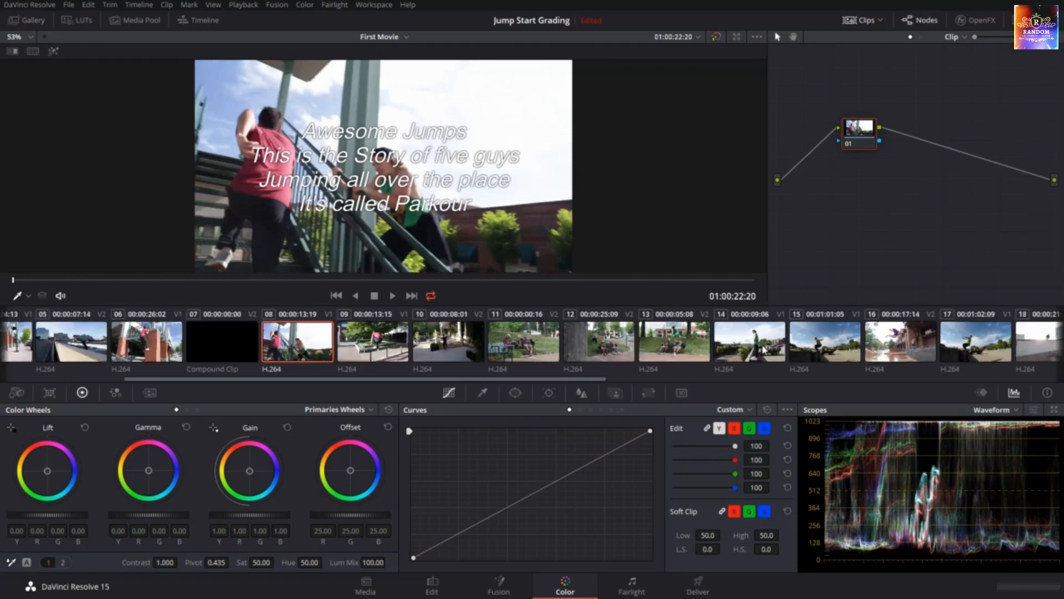
Look through the full clip strip of First Movie and examine clip 04 in the viewer
scroll(764, 350, "down", 12)
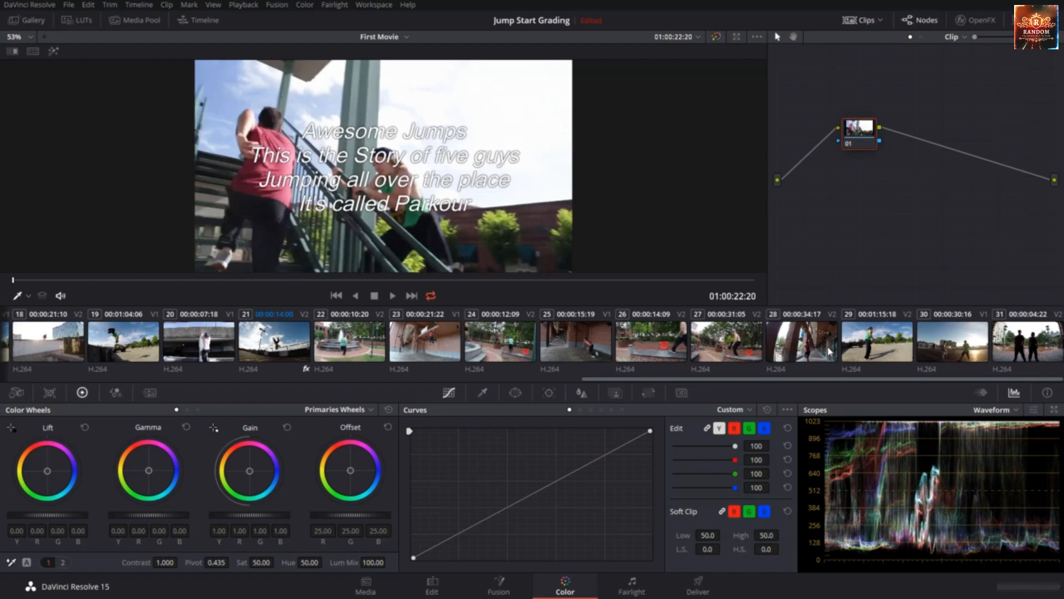
scroll(830, 351, "up", 15)
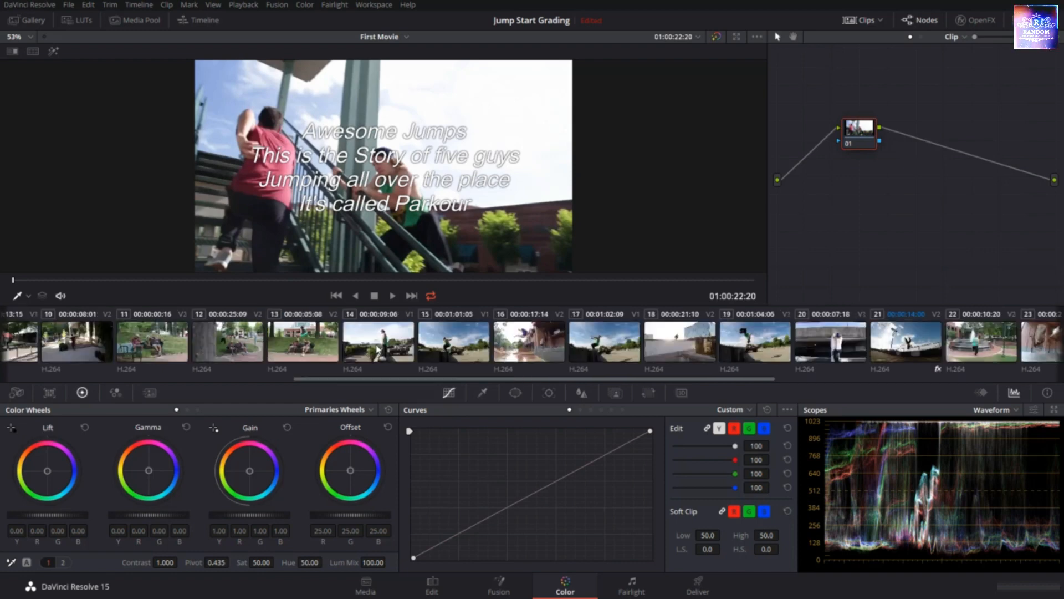
scroll(788, 340, "up", 1)
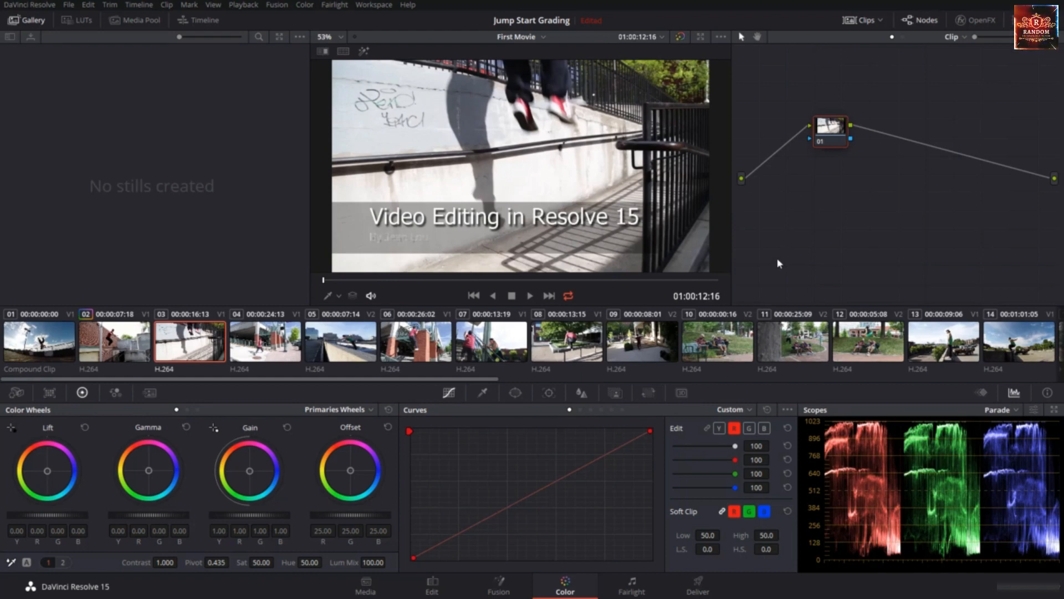
left_click(285, 344)
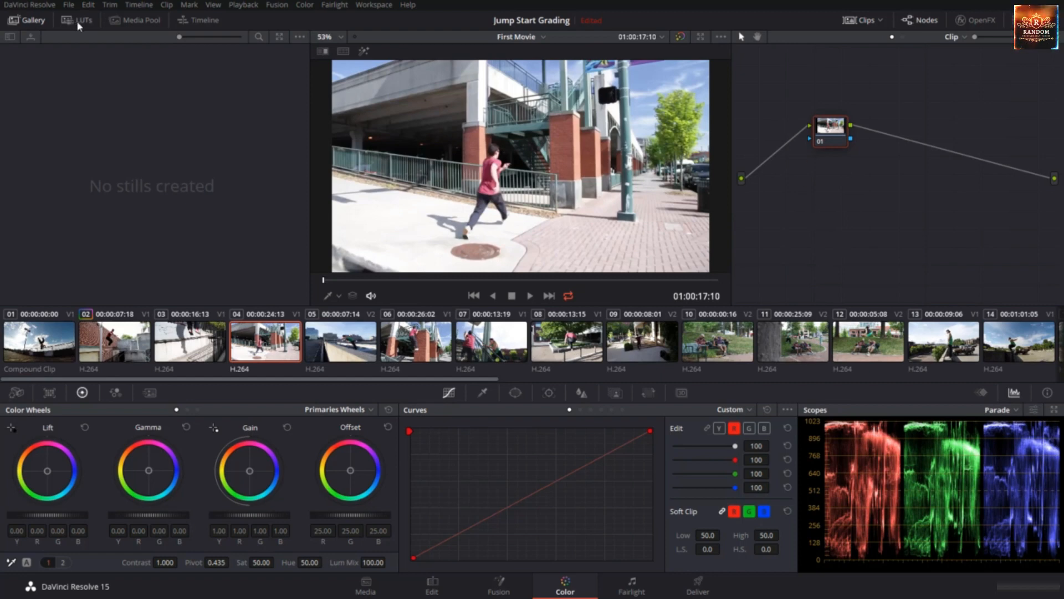
right_click(486, 128)
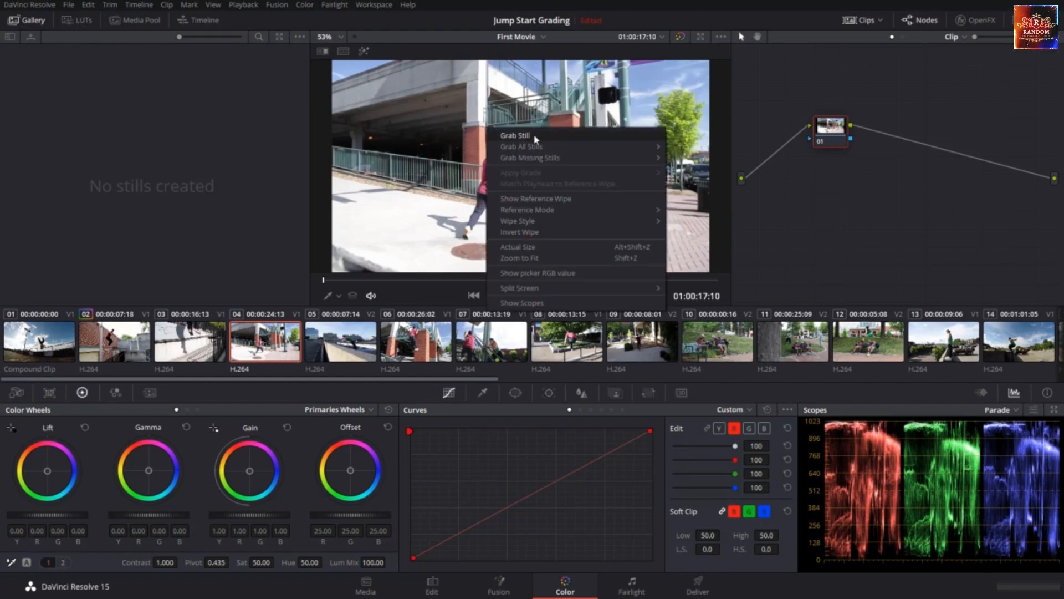
left_click(209, 143)
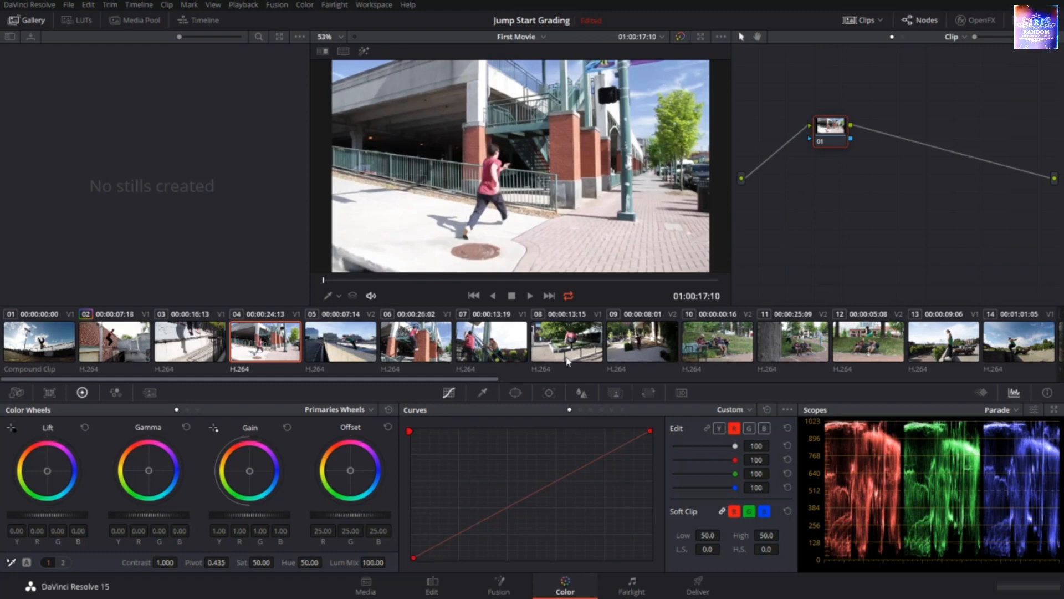
Compare clip 07 with its neighbouring clips and select the similar shots 04, 06 and 07 together
left_click(501, 349)
key("Down")
key("Up")
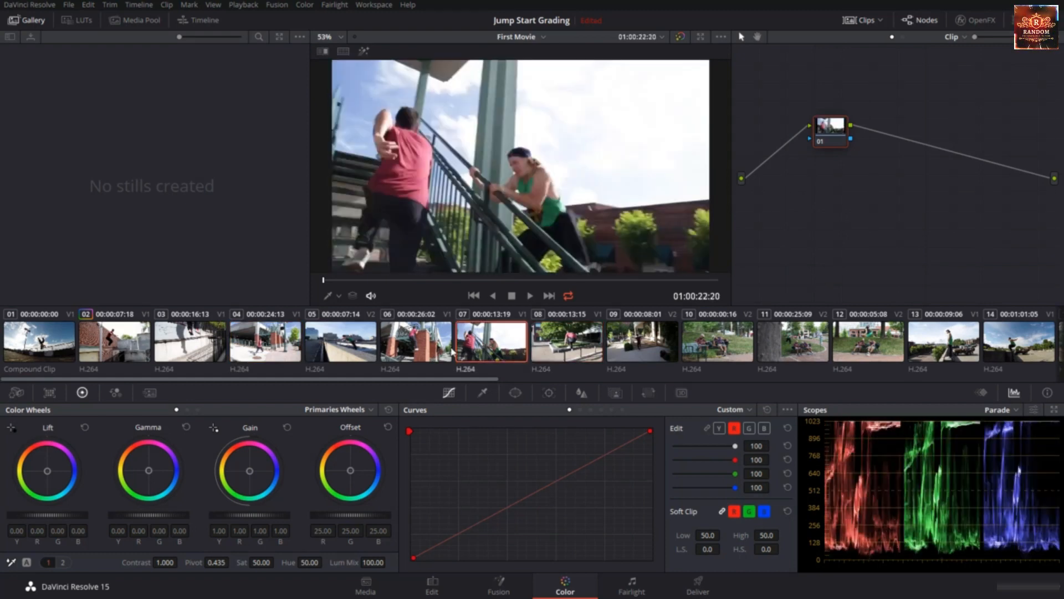
key("Up")
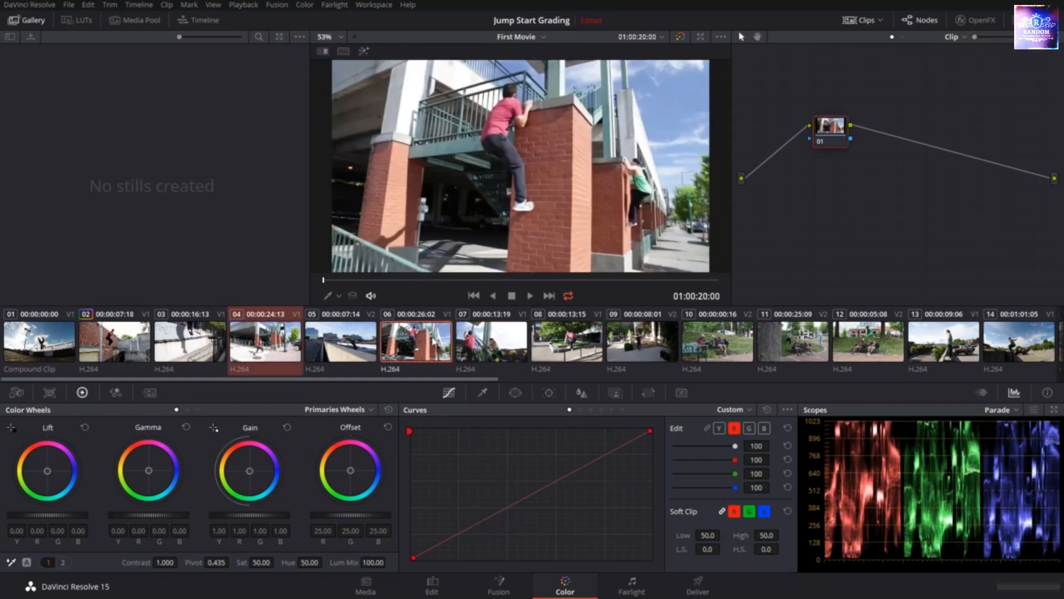
left_click(496, 343, "ctrl")
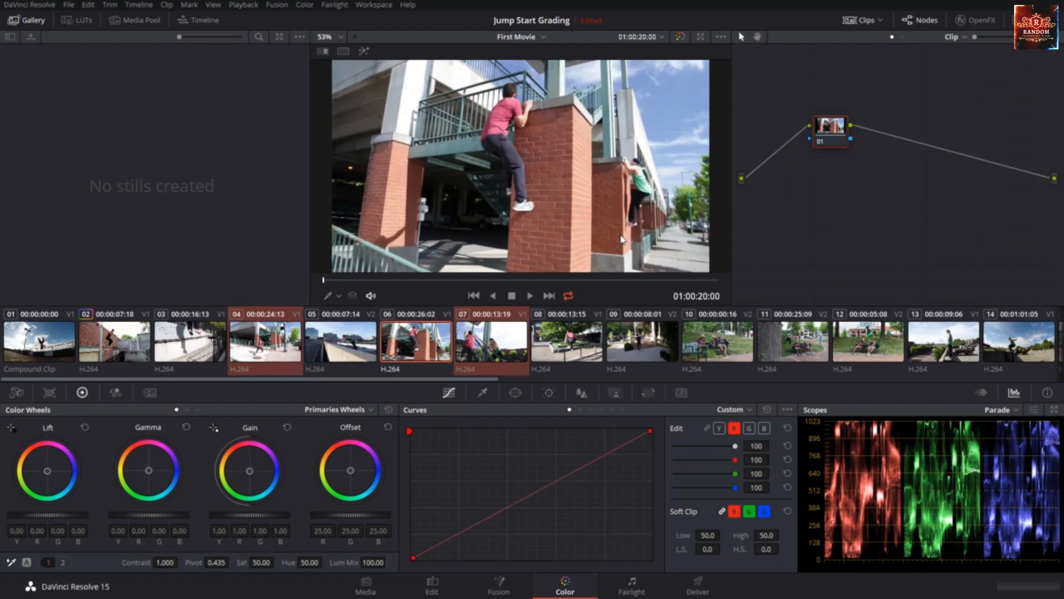
Examine clips 08 to 13, selecting the two matching park shots 11 and 12 together
left_click(598, 339)
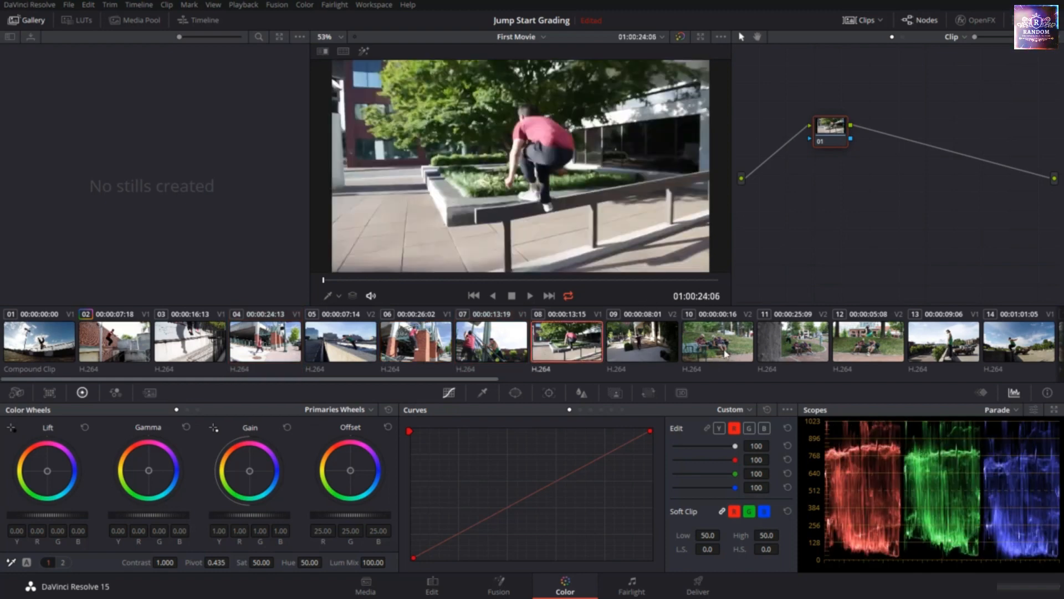
left_click(718, 341)
left_click(813, 357)
left_click(856, 352, "ctrl")
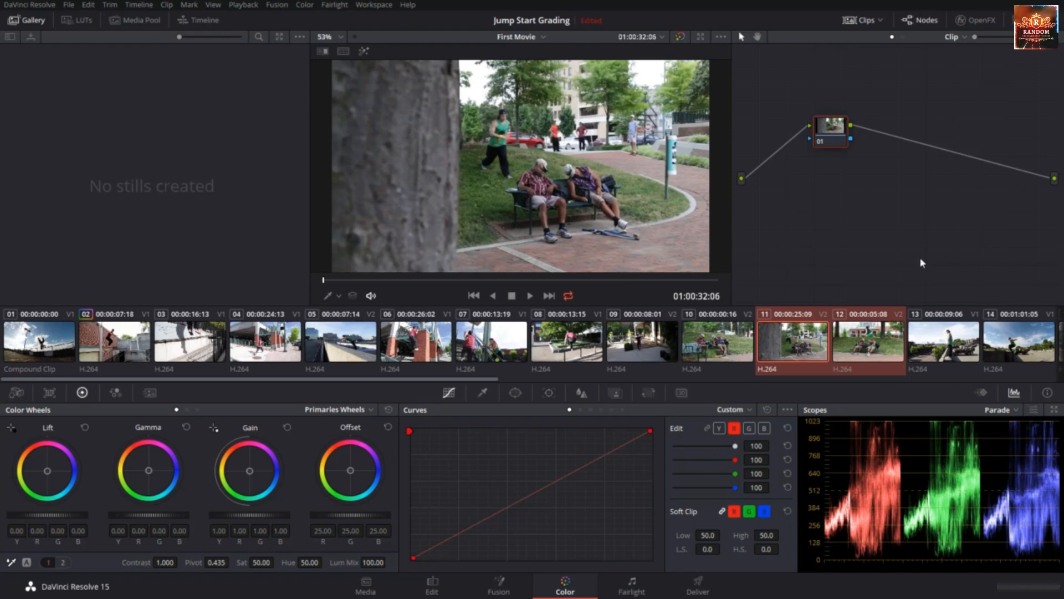
left_click(940, 339)
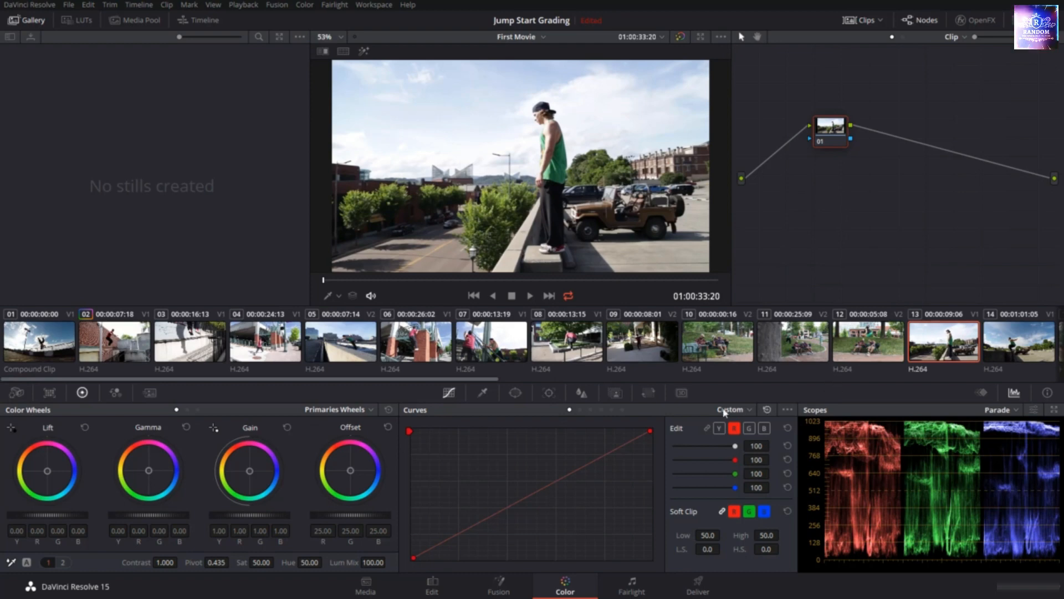
scroll(730, 347, "down", 10)
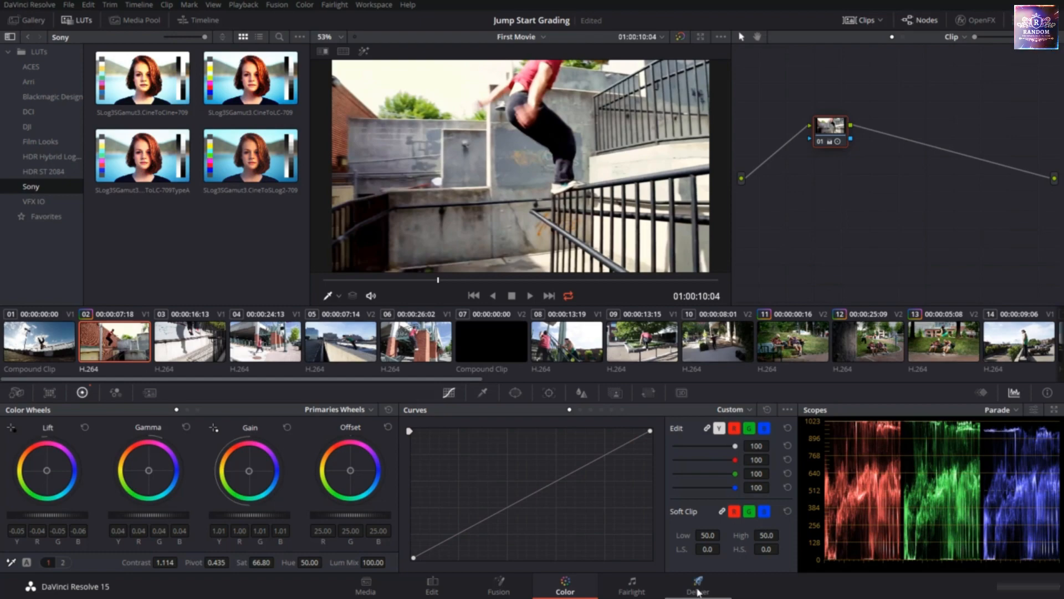
On the Deliver page, try the H.264 Master and Vimeo 720p presets and choose the YouTube 720p render preset
left_click(698, 591)
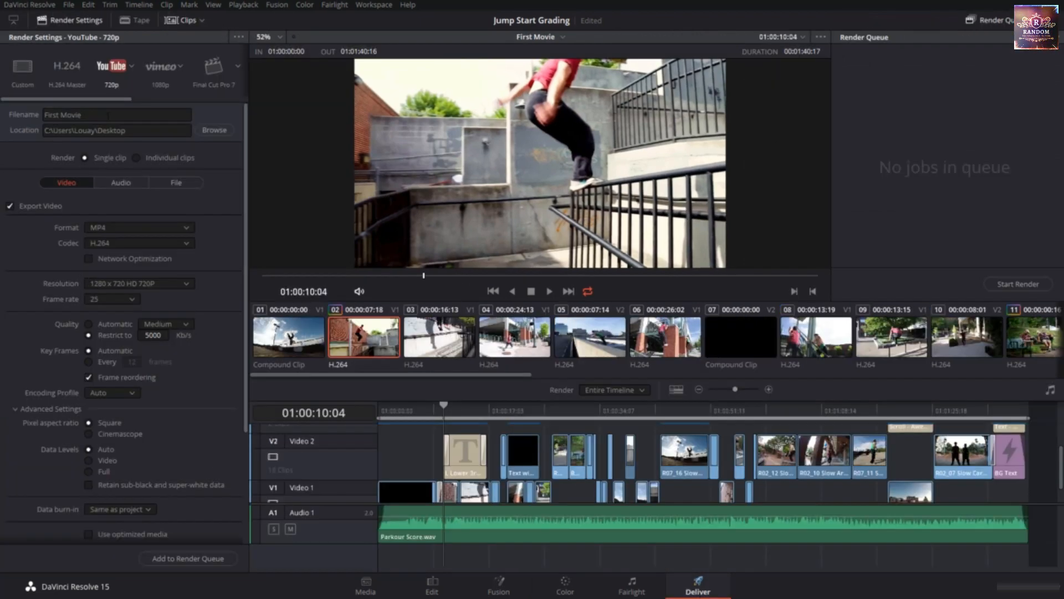
left_click(66, 69)
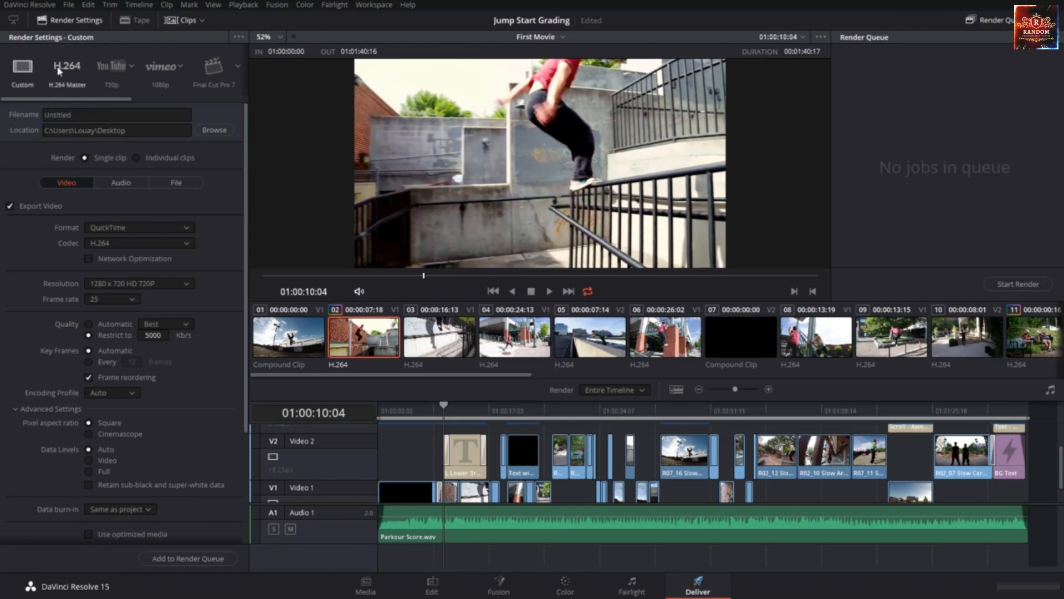
left_click(66, 71)
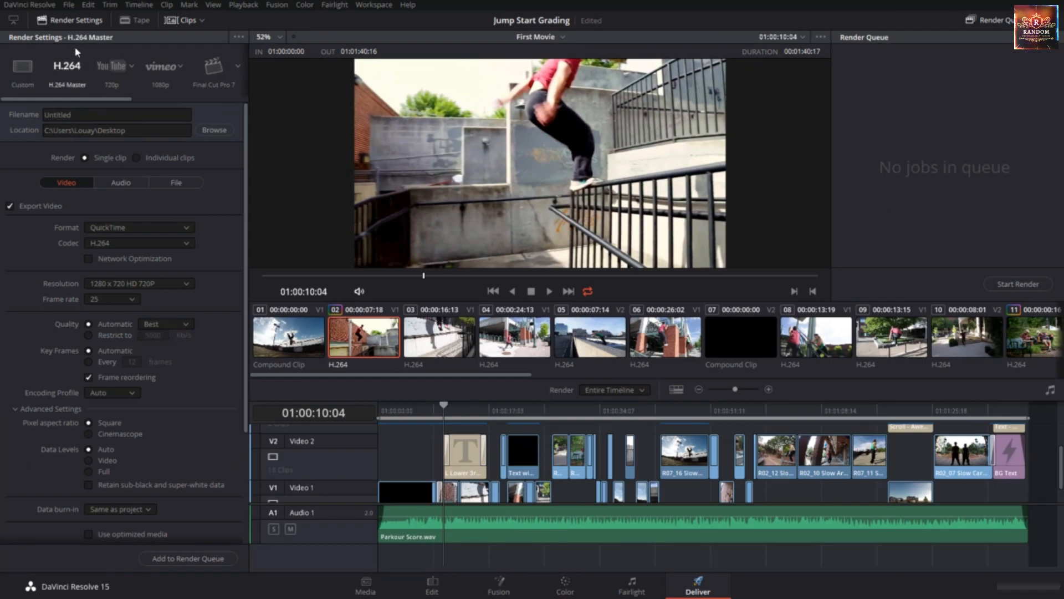
left_click(115, 72)
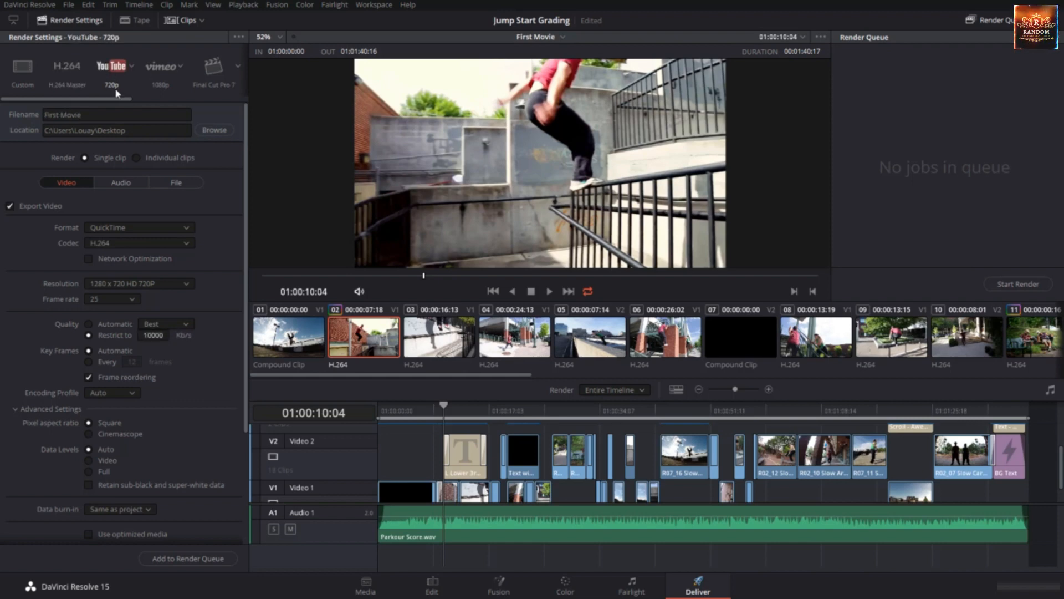
left_click(164, 69)
left_click(182, 67)
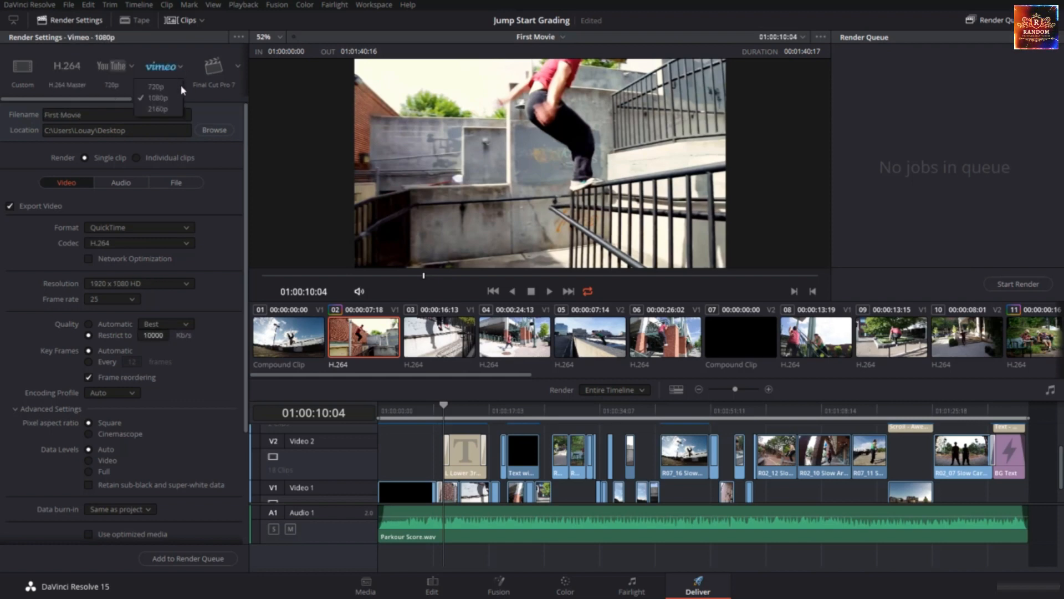
left_click(157, 87)
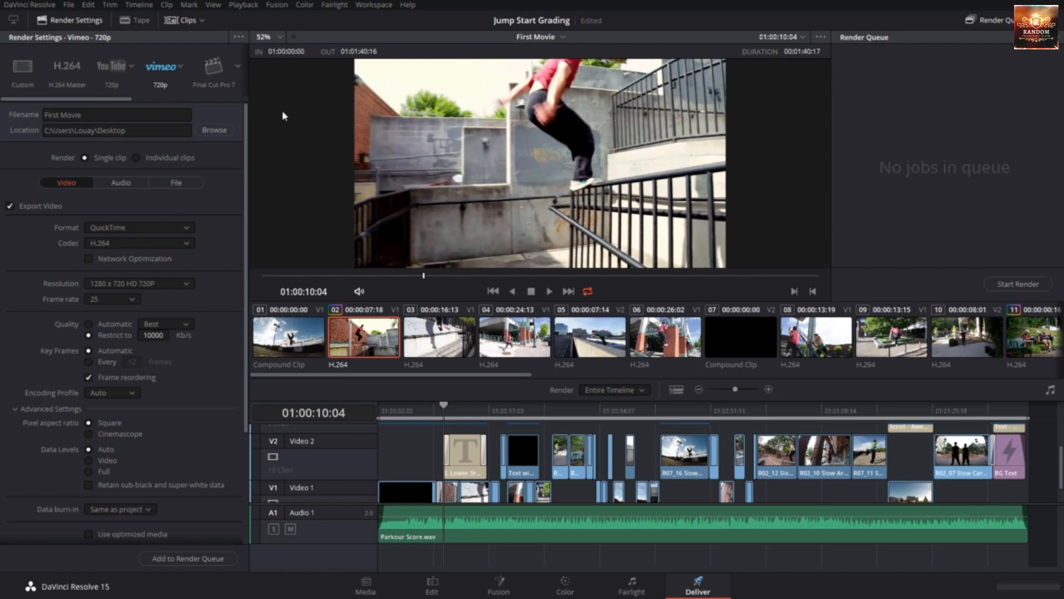
left_click(114, 66)
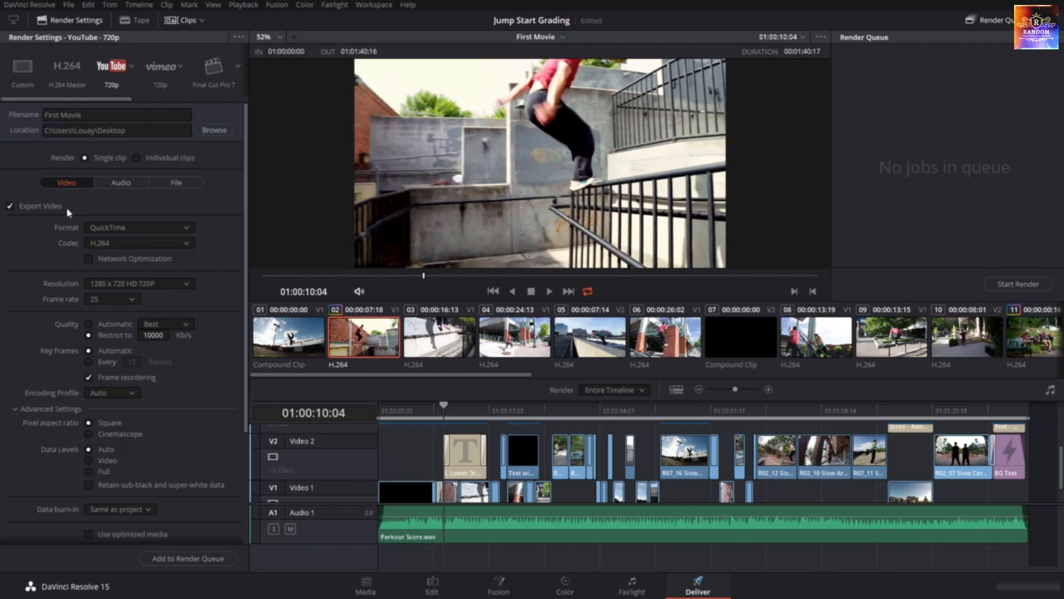
Set the video export format to MP4 with the H.264 codec
left_click(110, 232)
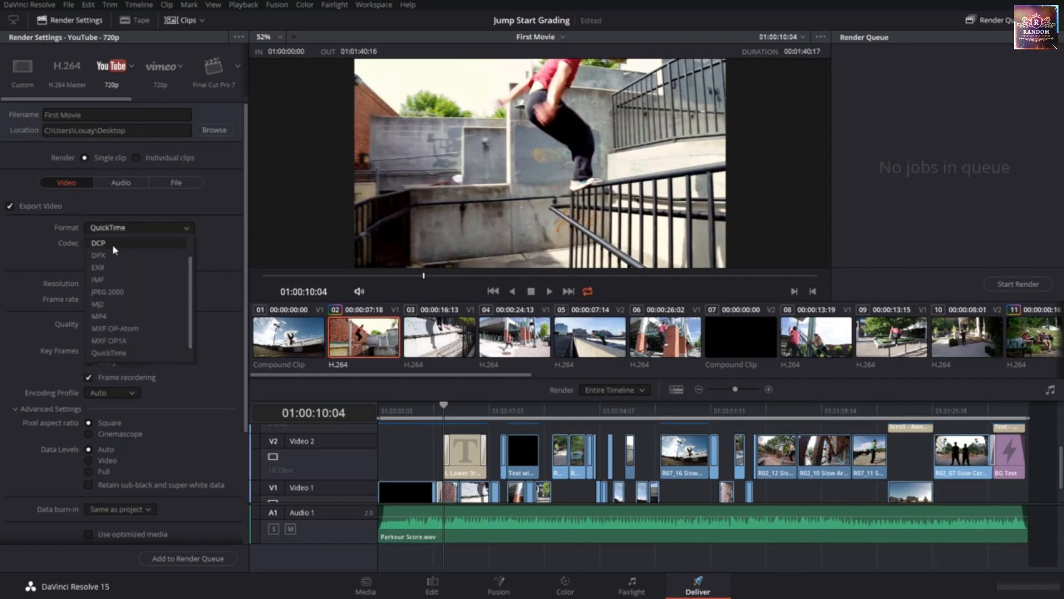
left_click(114, 315)
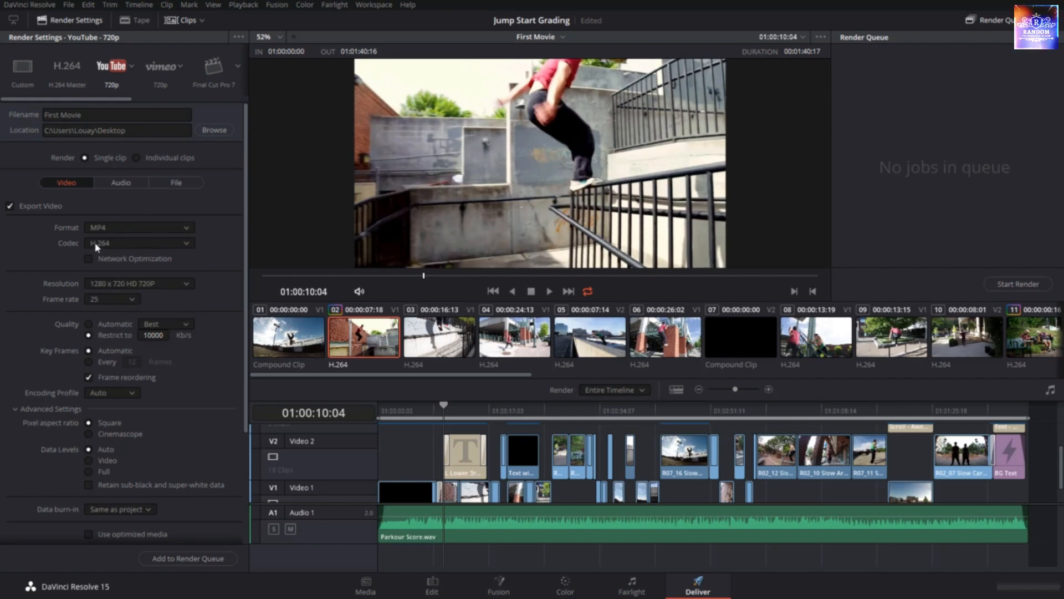
left_click(108, 247)
left_click(117, 260)
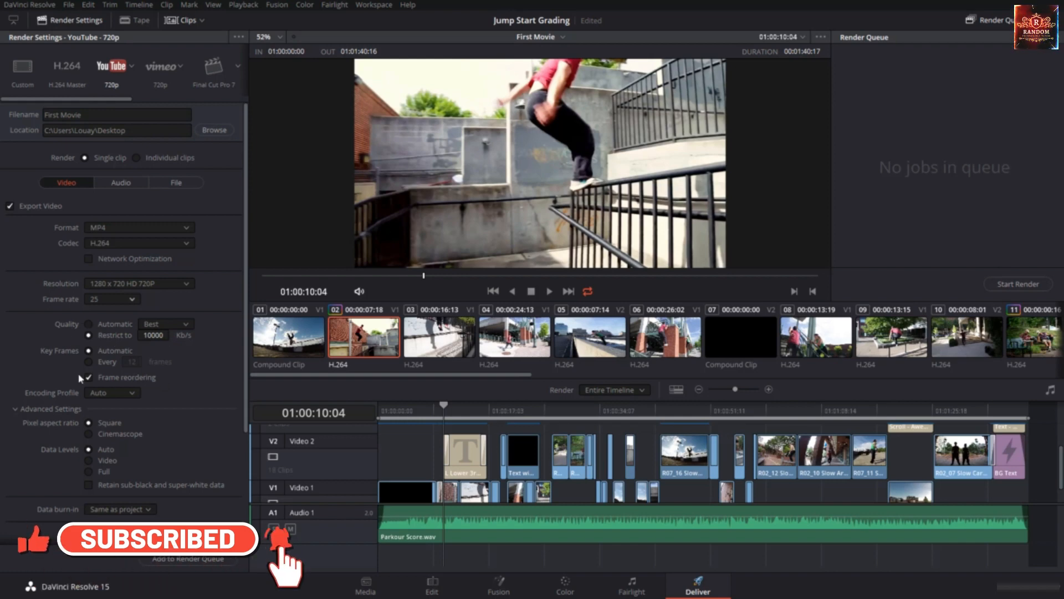
Try automatic video quality at the Medium and Least levels
left_click(89, 323)
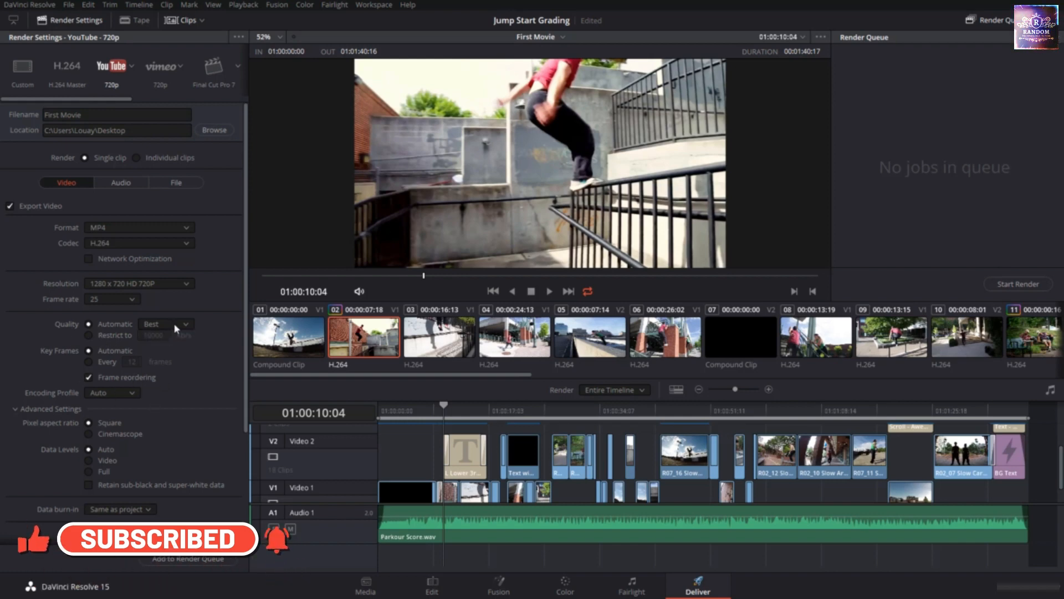
left_click(165, 323)
left_click(168, 354)
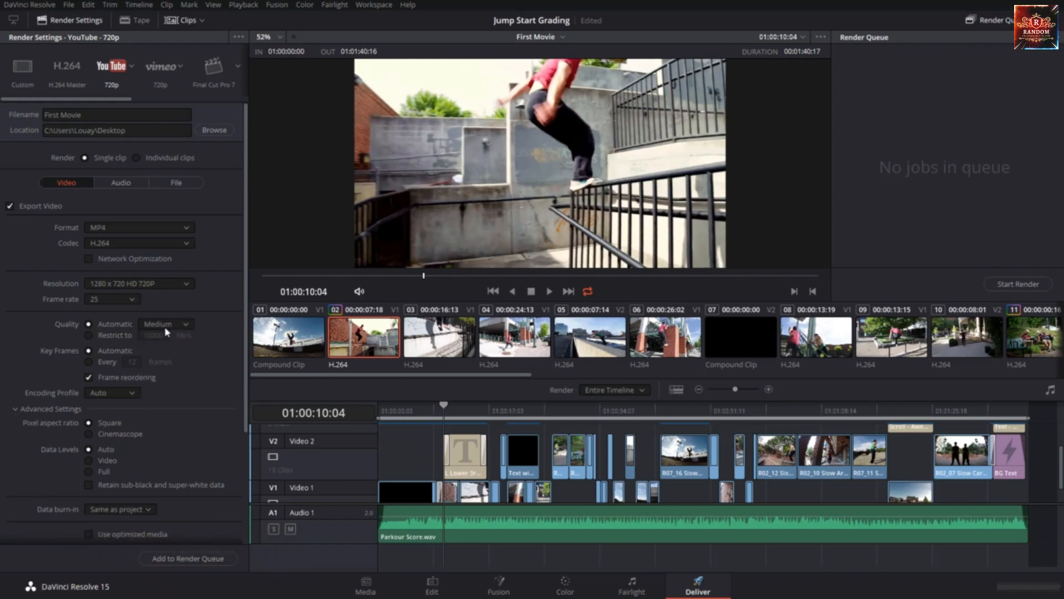
left_click(166, 324)
left_click(188, 341)
Restrict the video quality to 5000 Kb/s and review the remaining advanced video settings
left_click(94, 334)
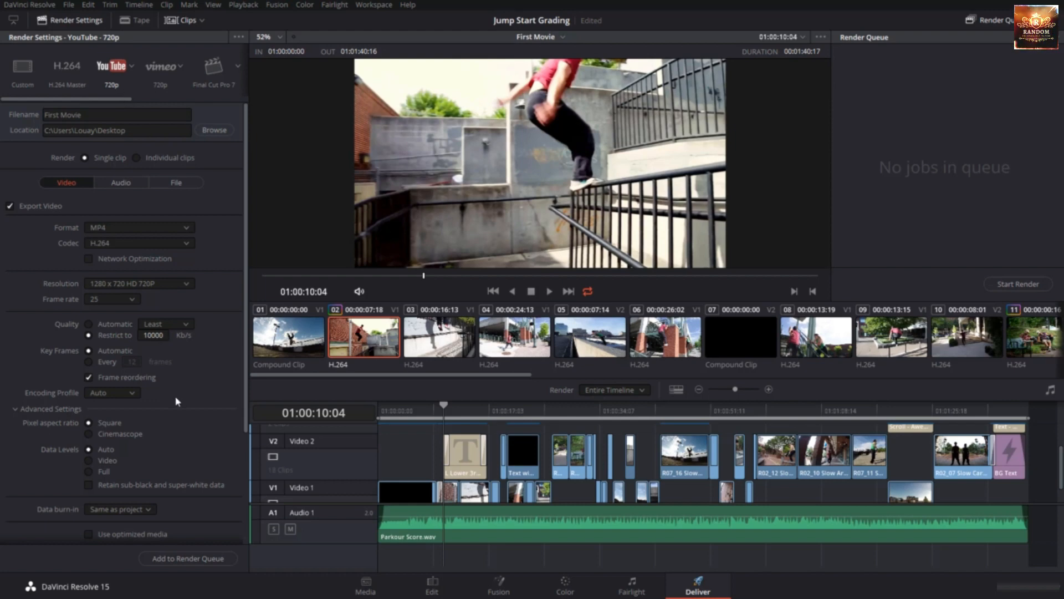
left_click(159, 338)
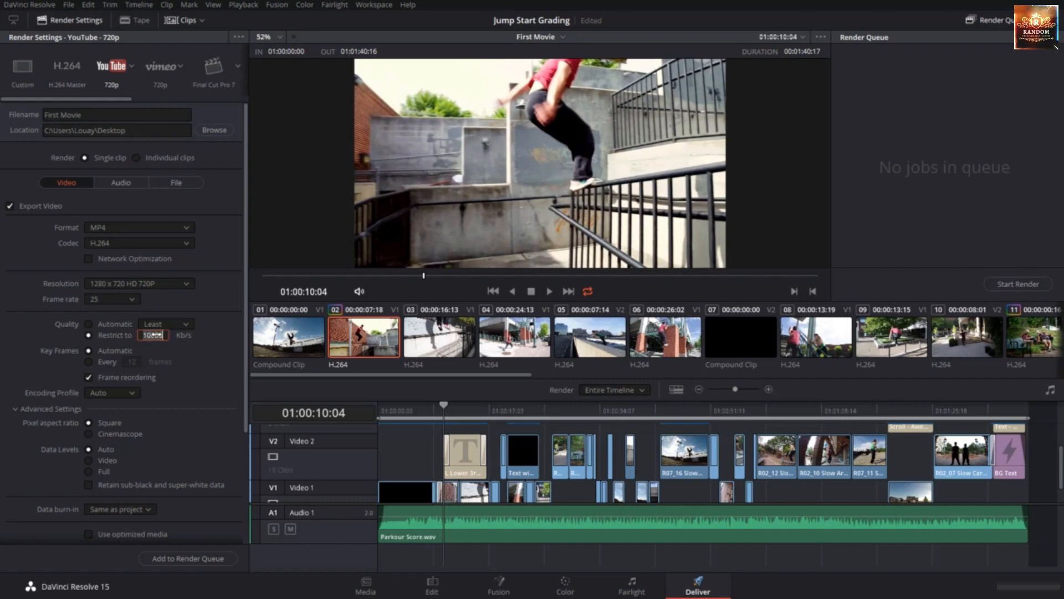
type("5000")
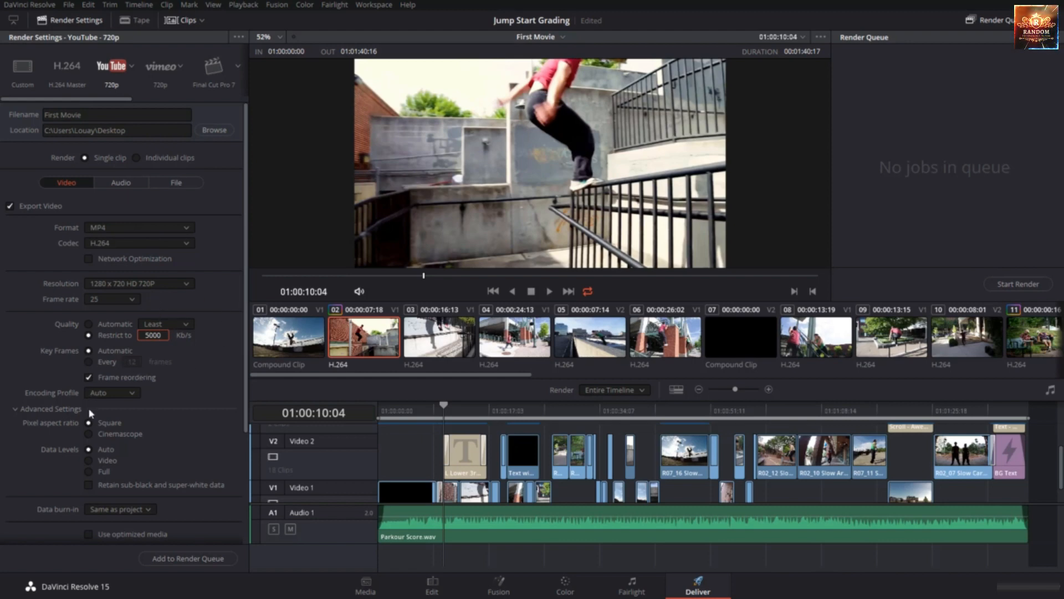
scroll(88, 408, "down", 3)
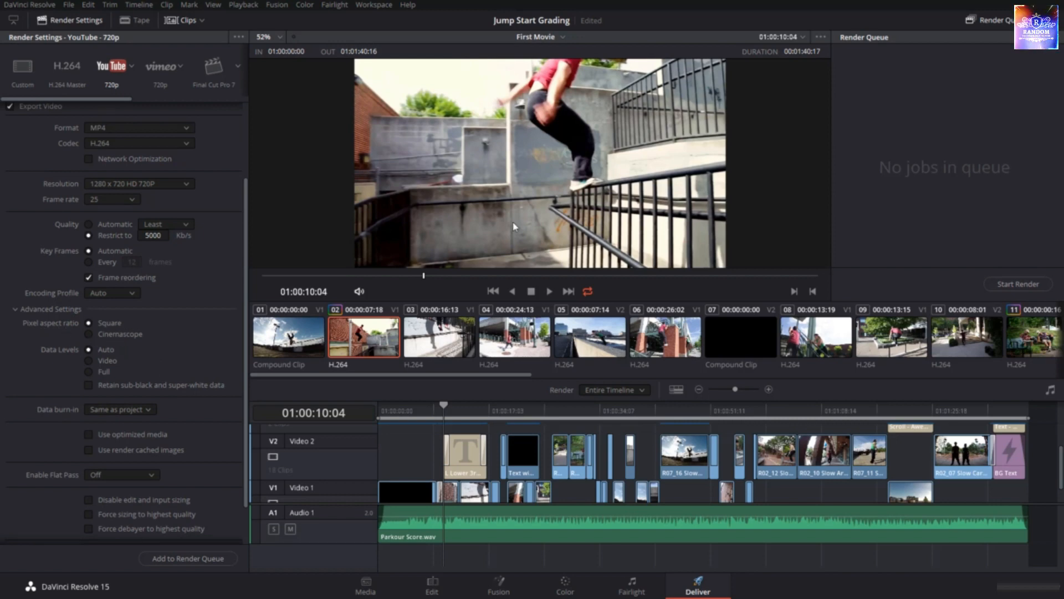
scroll(118, 388, "up", 3)
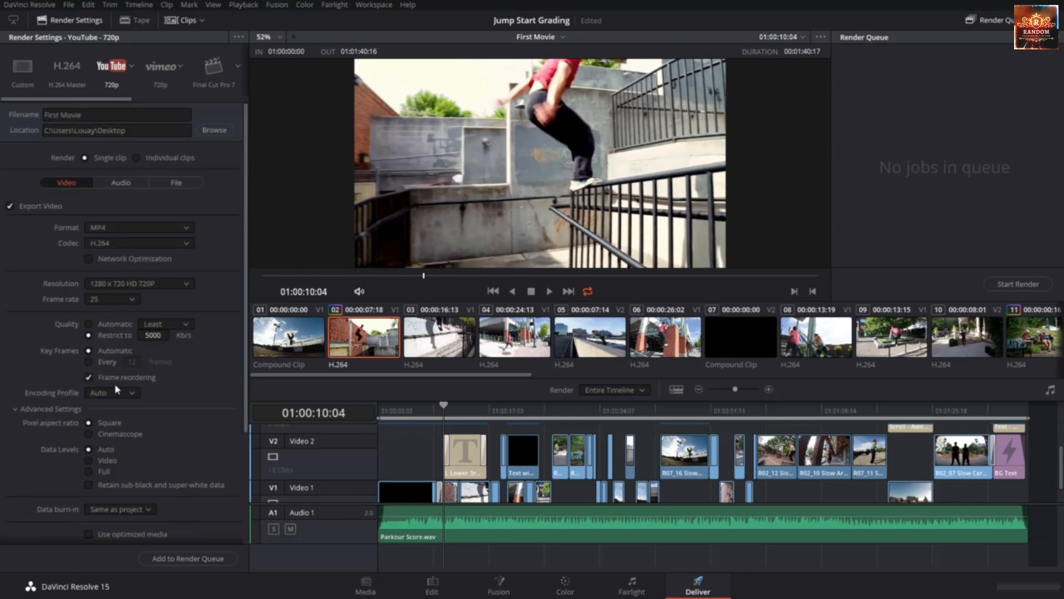
Open the audio export settings and select AAC as the codec
left_click(119, 185)
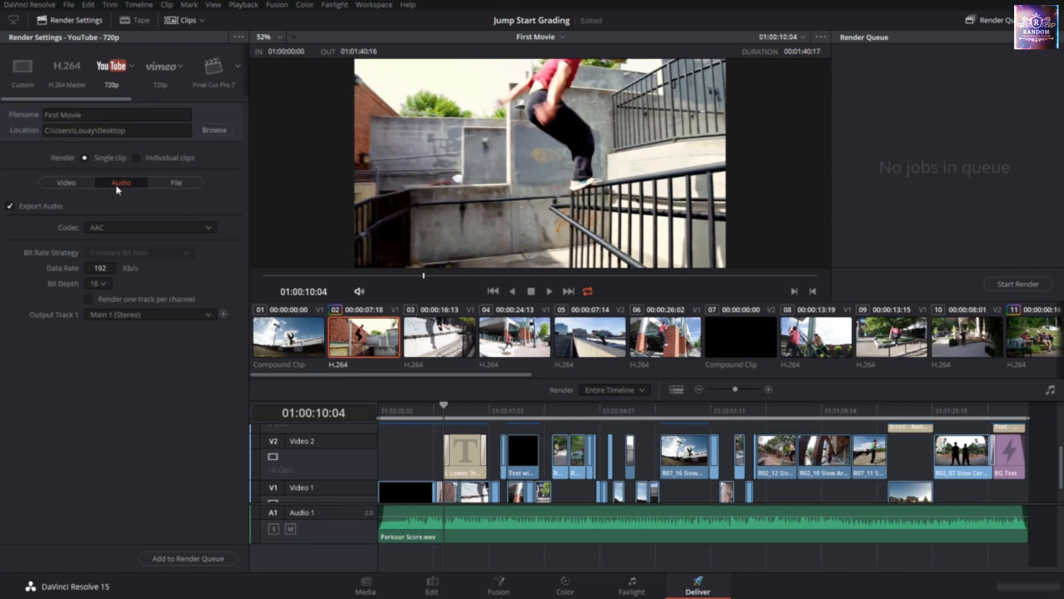
left_click(100, 228)
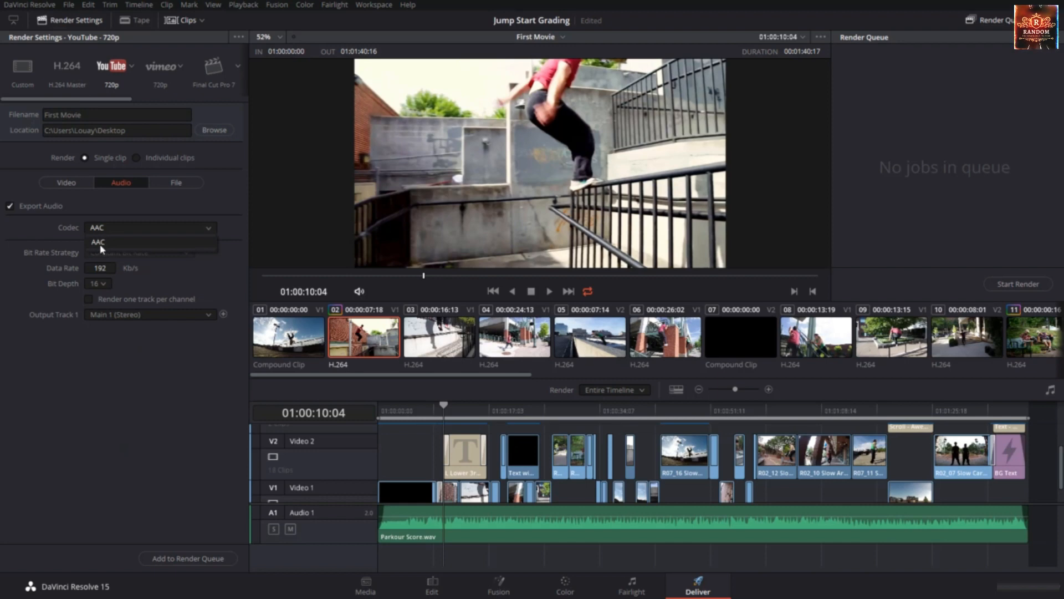
left_click(99, 248)
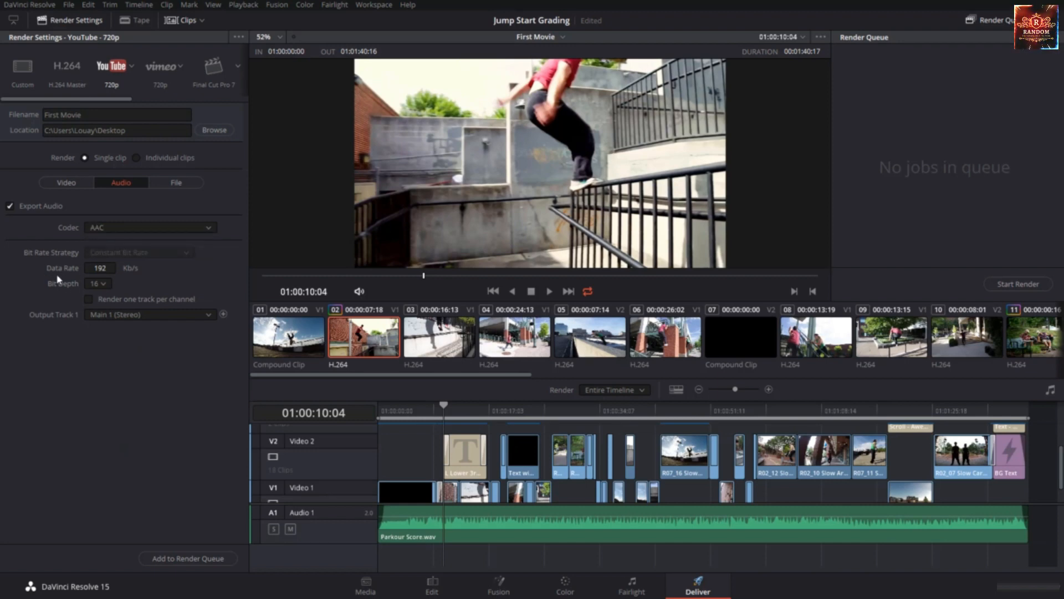
Try audio data rates of 320 and 196 Kb/s and return to 192 Kb/s
left_click(100, 268)
type("320")
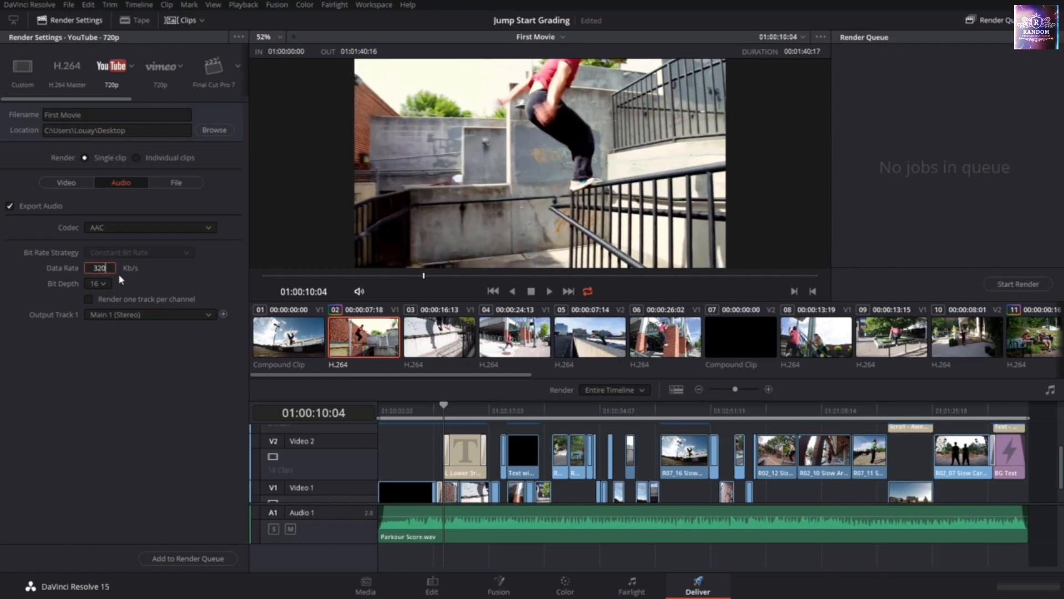
type("19")
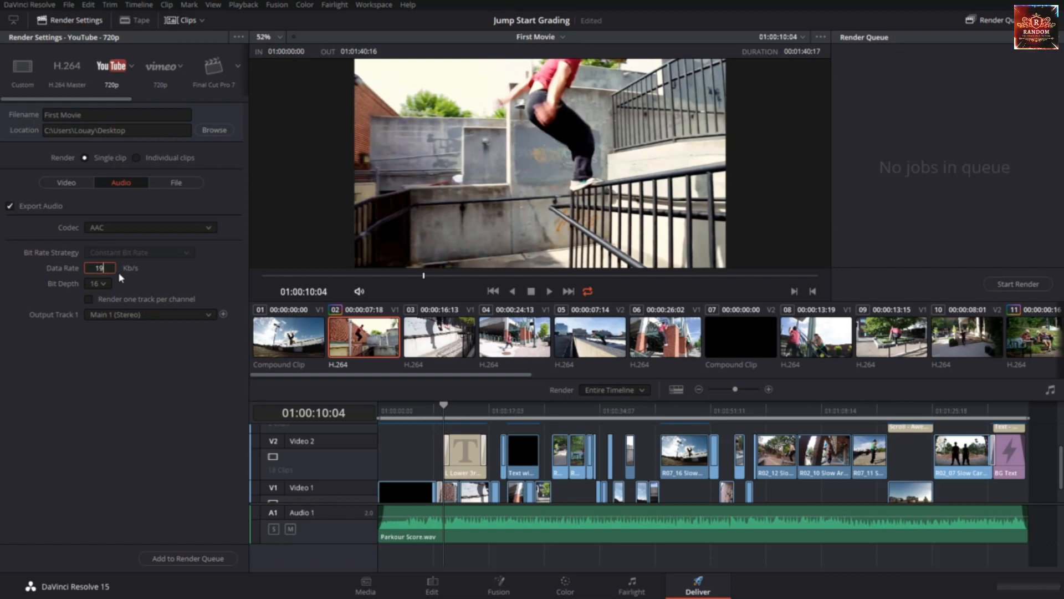
type("6")
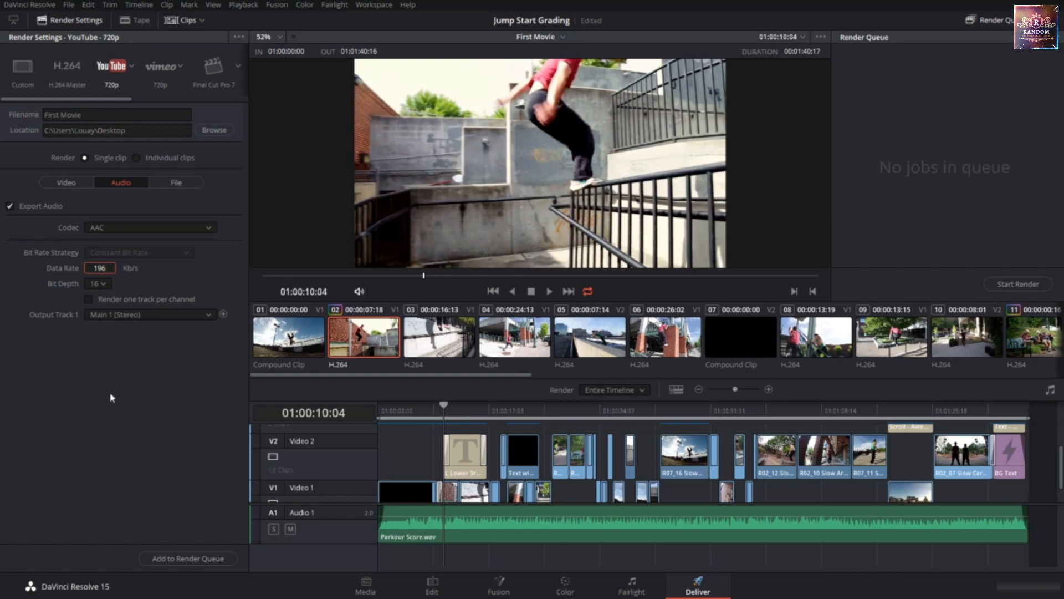
key("BackSpace")
type("2")
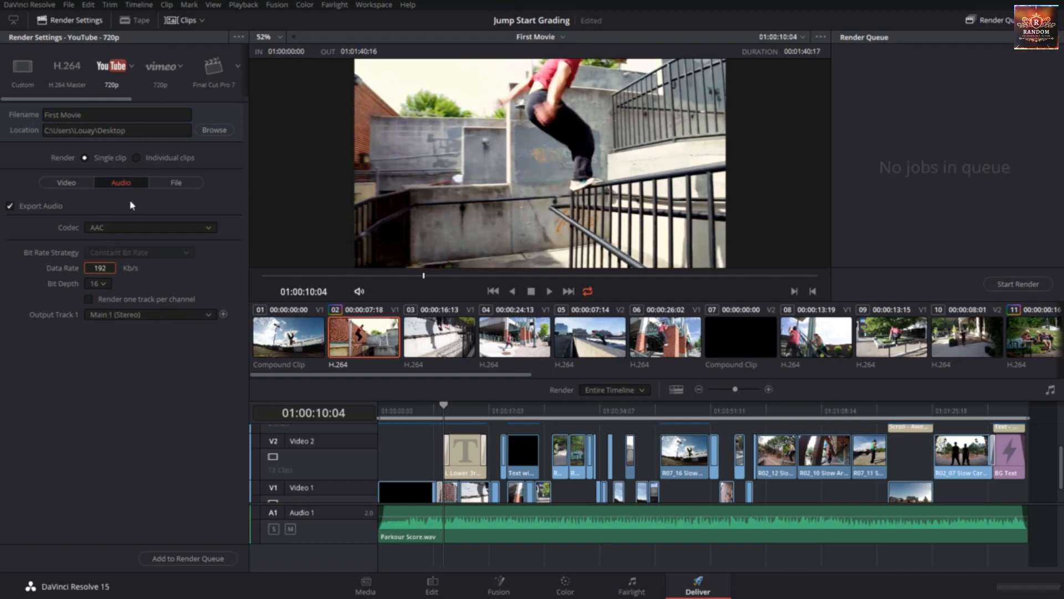
Review the file export settings and add First Movie to the render queue
left_click(190, 180)
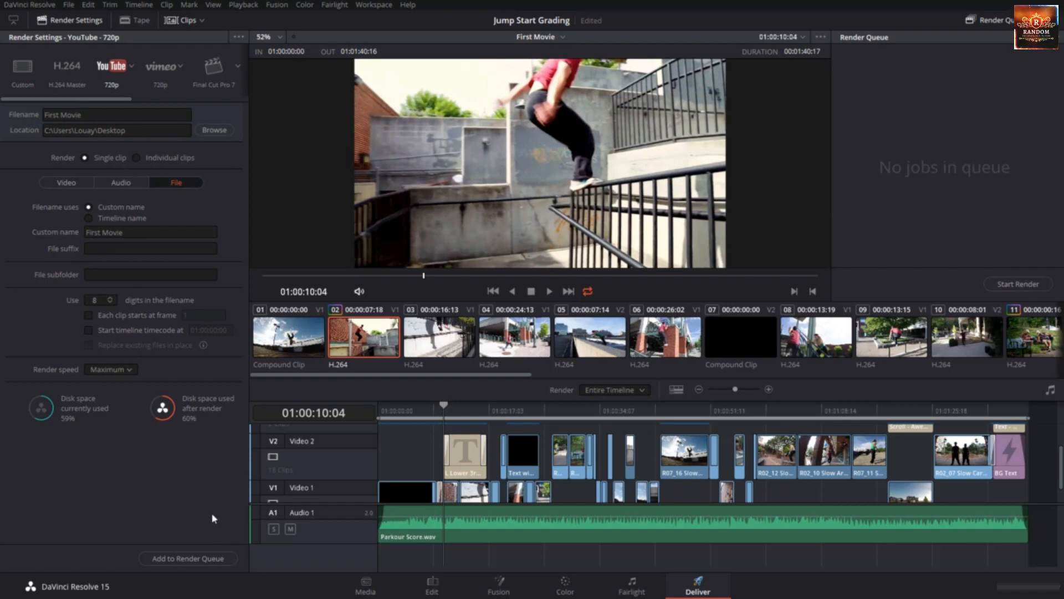
left_click(170, 560)
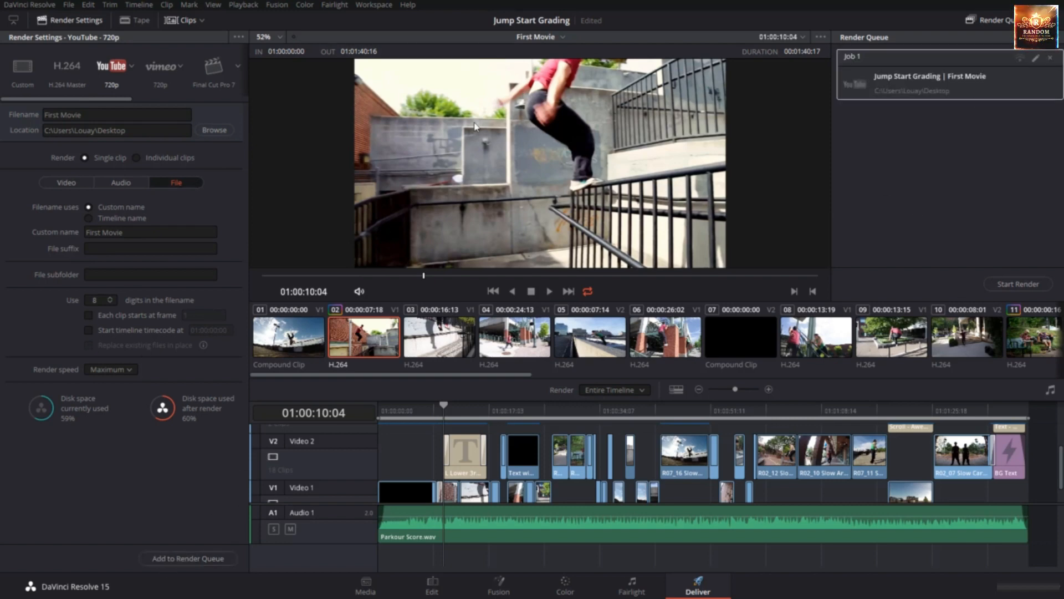